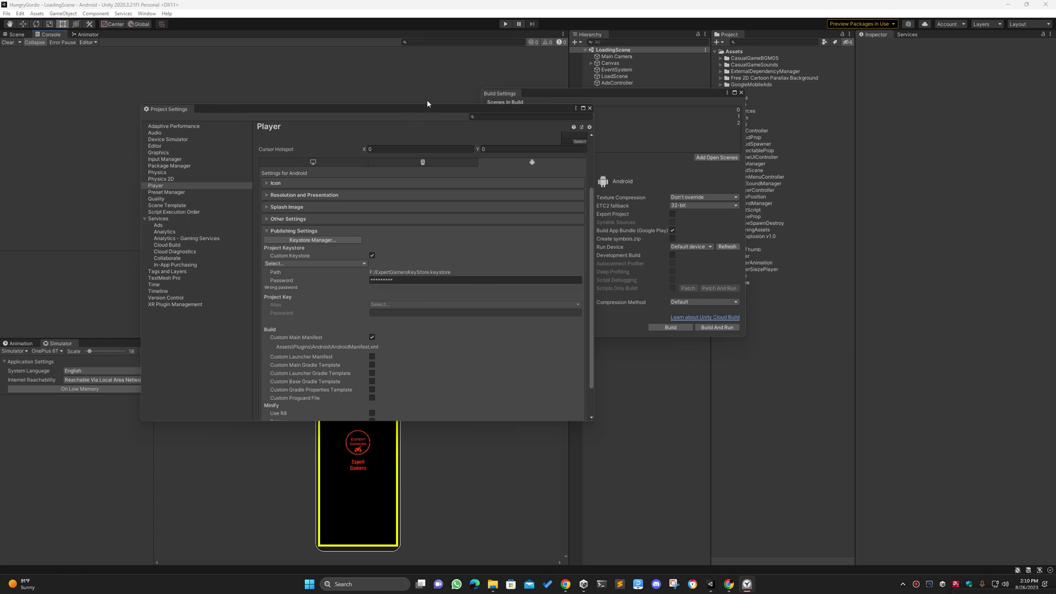
Step: Try to unlock the project's custom keystore by entering its password in the Android publishing settings
{"action": "mouse_move", "coordinate": [440, 108]}
{"action": "left_mouse_down"}
{"action": "mouse_move", "coordinate": [506, 106]}
{"action": "mouse_move", "coordinate": [458, 100]}
{"action": "left_mouse_up"}
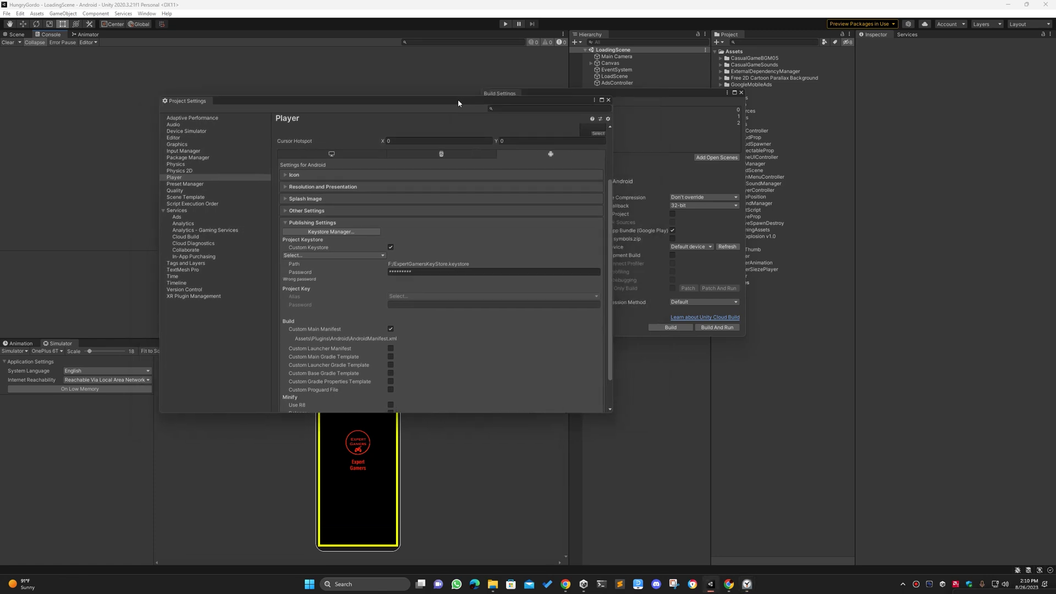
{"action": "left_click", "coordinate": [421, 272]}
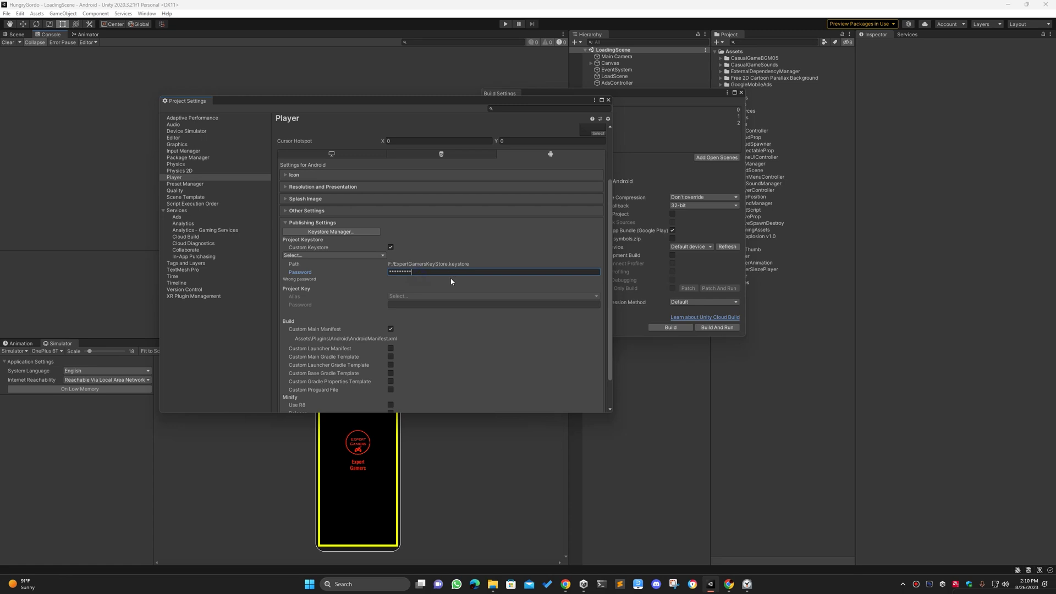
{"action": "left_click_drag", "start_coordinate": [413, 273], "coordinate": [371, 272]}
{"action": "type", "text": "******"}
{"action": "left_click", "coordinate": [462, 297]}
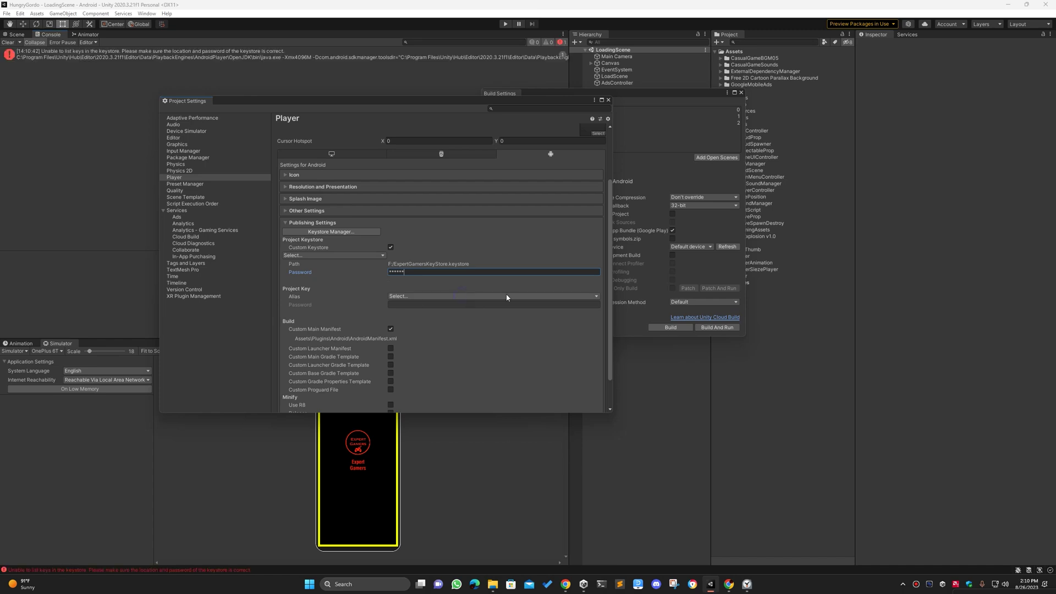
Step: Examine the console error about the keystore and check the keystore path in the publishing settings
{"action": "left_click", "coordinate": [141, 54]}
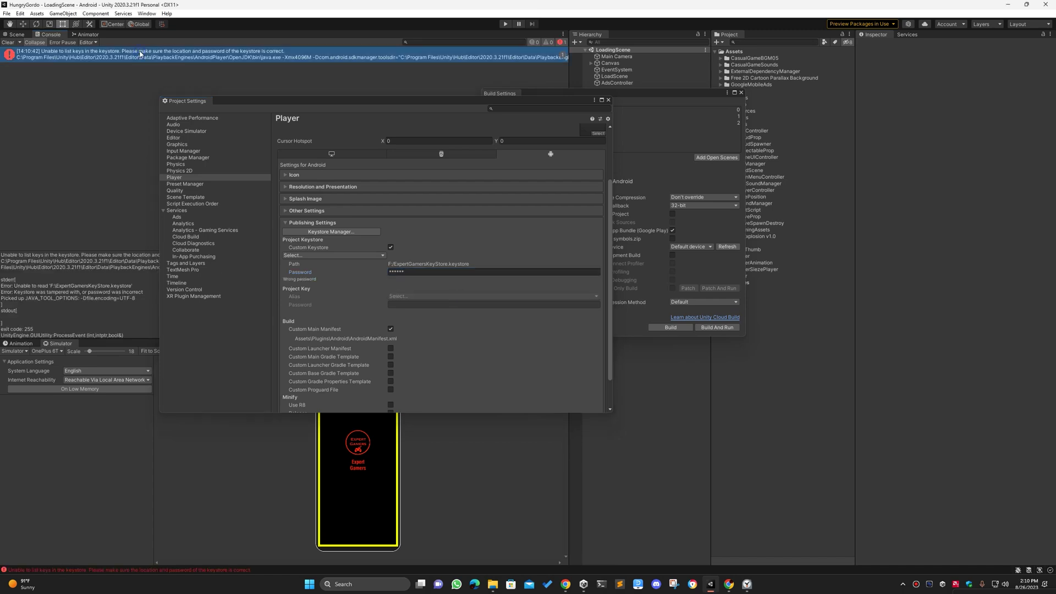
{"action": "left_click", "coordinate": [450, 273]}
{"action": "double_click", "coordinate": [396, 264]}
{"action": "left_click_drag", "start_coordinate": [471, 263], "coordinate": [396, 265]}
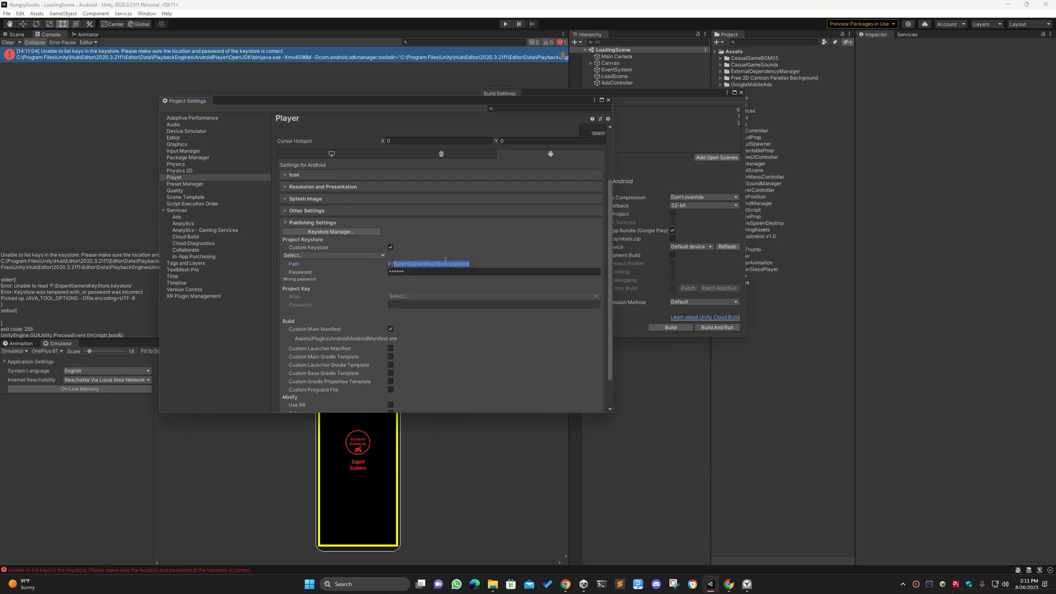
{"action": "left_click", "coordinate": [484, 263]}
Step: Switch to Chrome and launch the downloaded kse-552-setup.exe, installing for all users with English as the setup language
{"action": "left_click", "coordinate": [728, 584]}
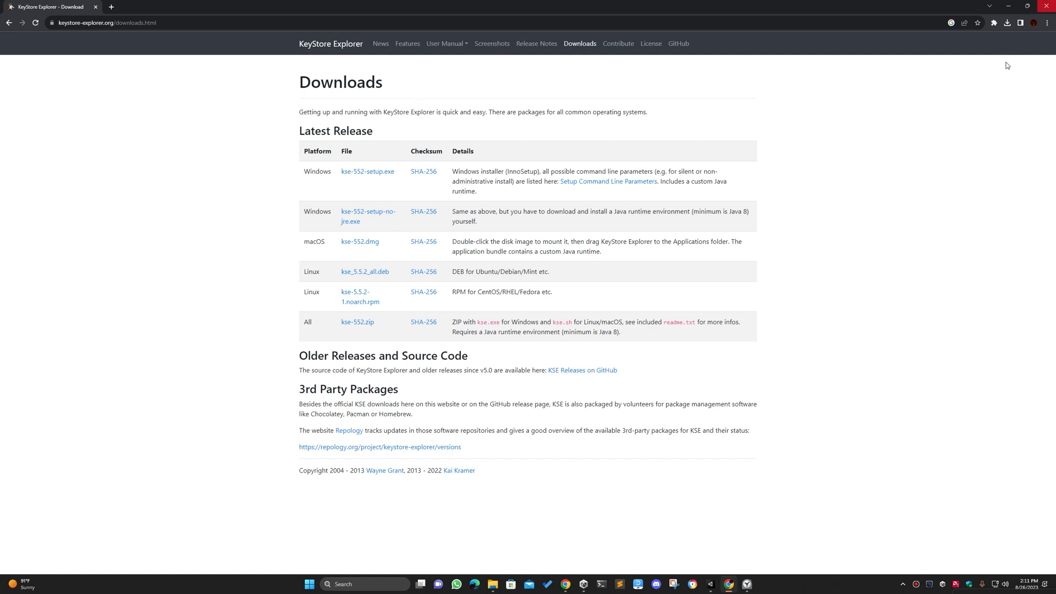
{"action": "left_click", "coordinate": [1008, 23]}
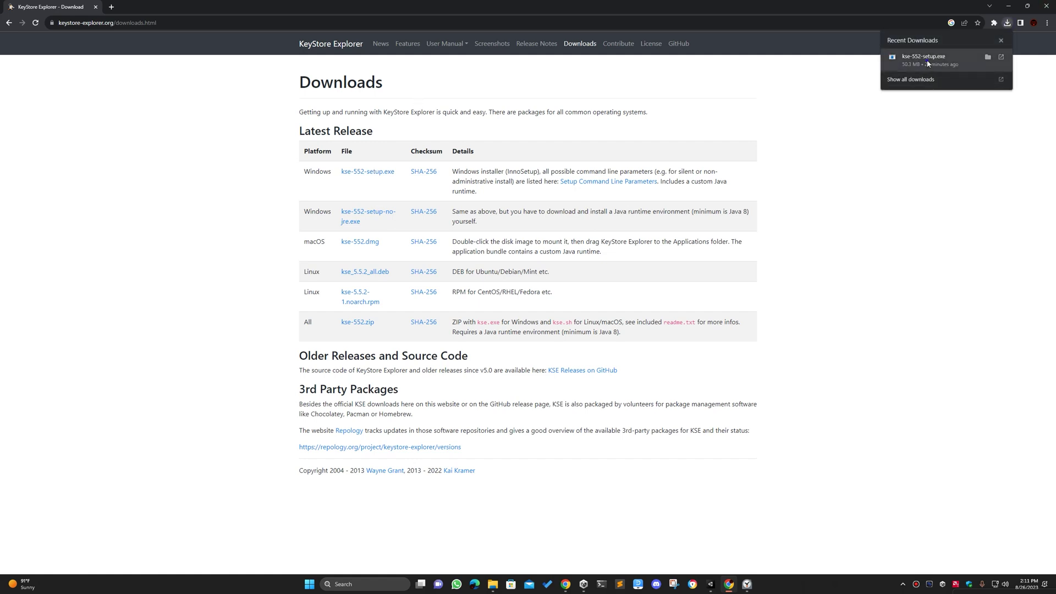
{"action": "left_click", "coordinate": [987, 62]}
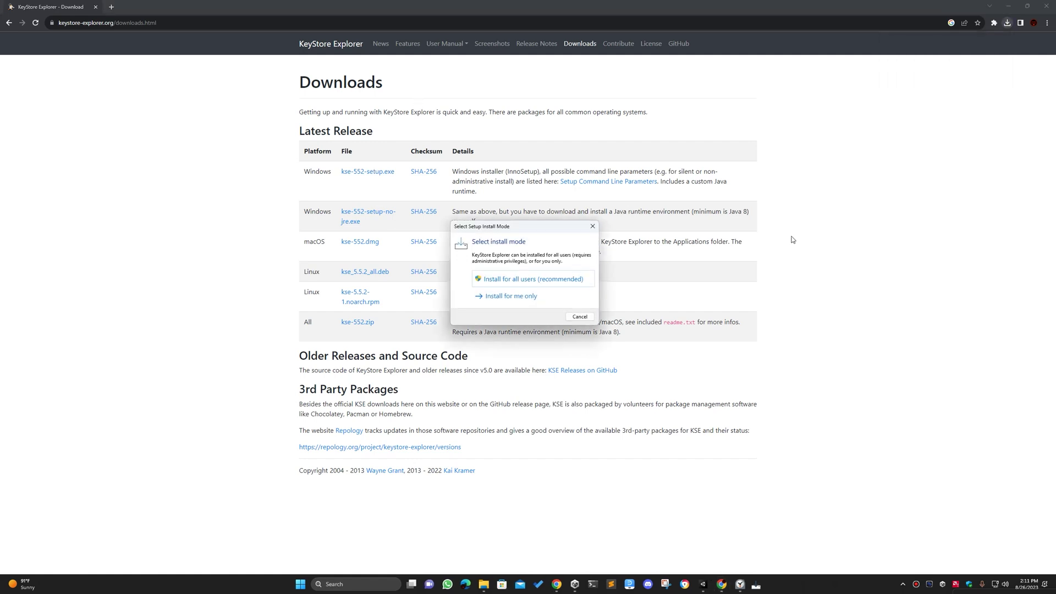
{"action": "left_click", "coordinate": [524, 283]}
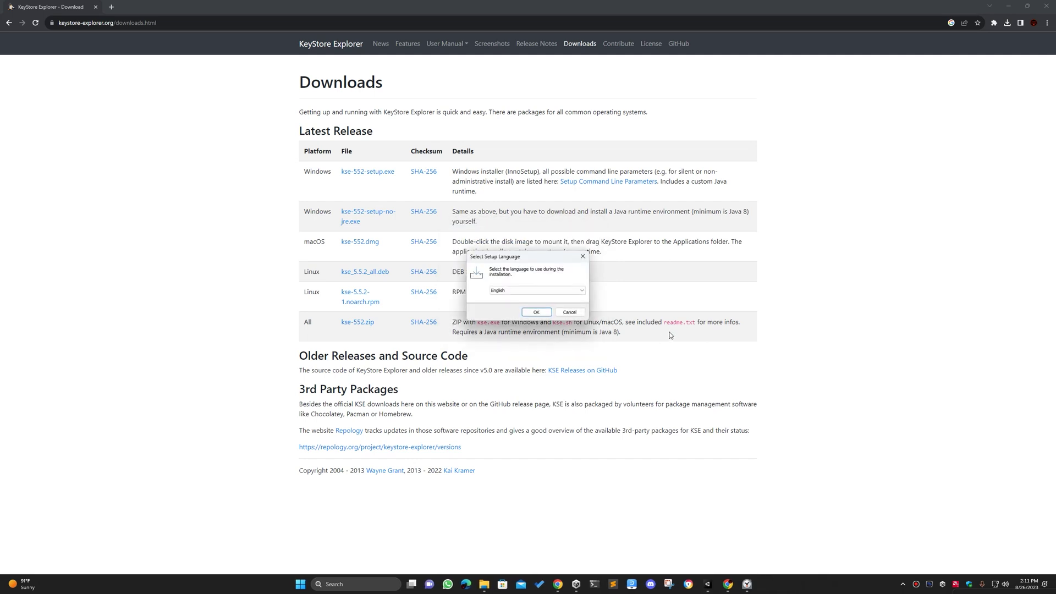
{"action": "left_click", "coordinate": [541, 311]}
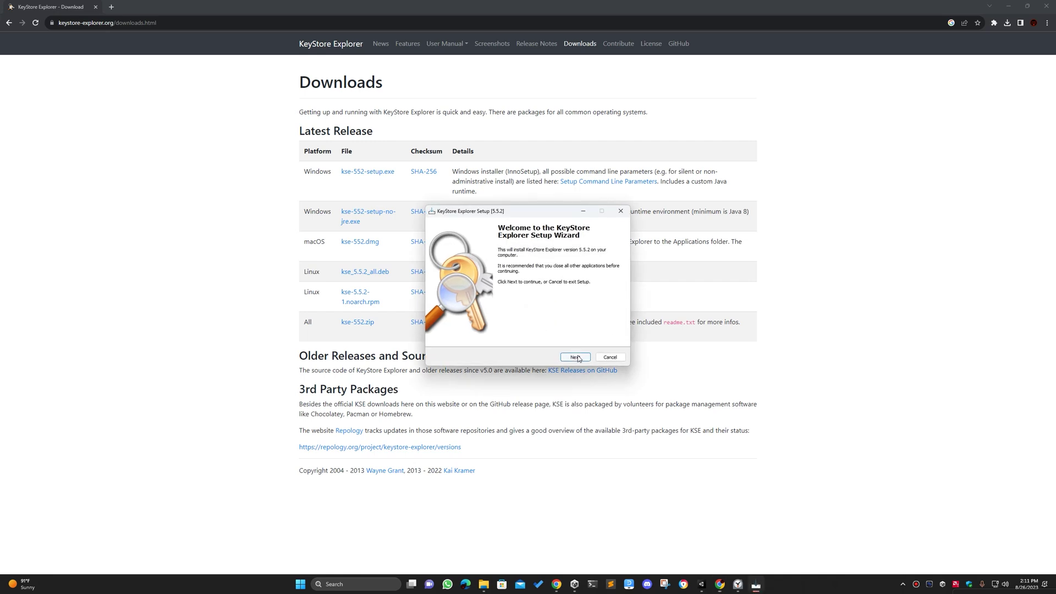
Step: Install KeyStore Explorer in the default destination and Start Menu folder, with a desktop shortcut, and finish the setup wizard
{"action": "left_click", "coordinate": [575, 357]}
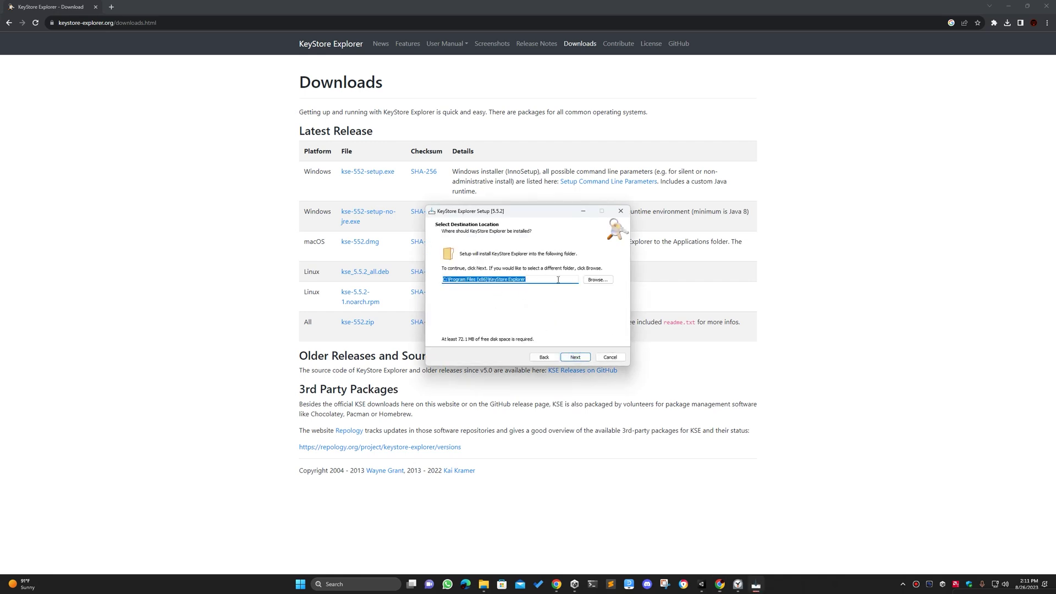
{"action": "left_click", "coordinate": [574, 360]}
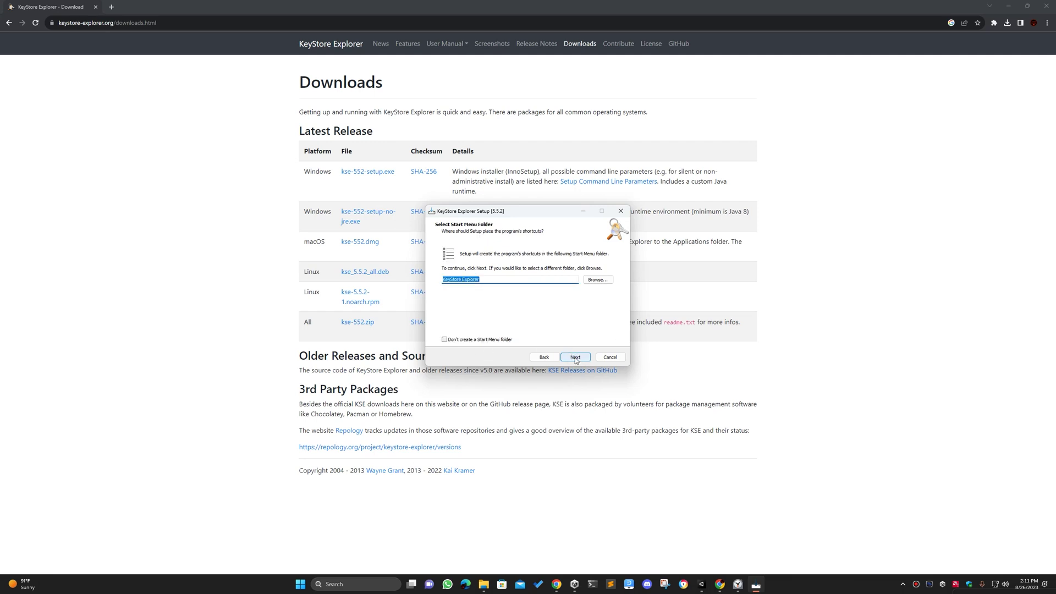
{"action": "left_click", "coordinate": [575, 358]}
{"action": "left_click", "coordinate": [445, 277]}
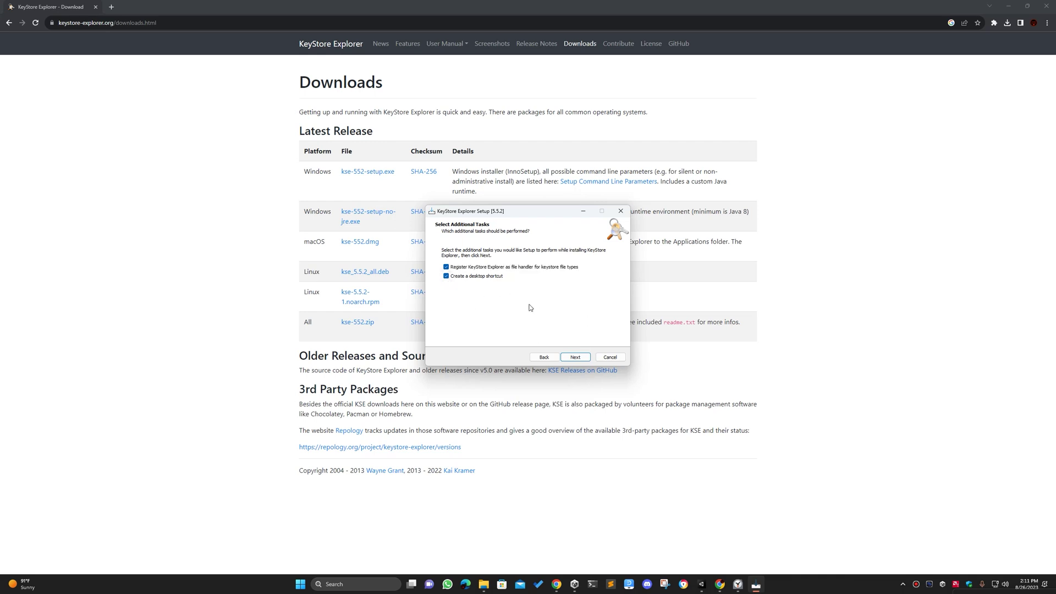
{"action": "left_click", "coordinate": [576, 357]}
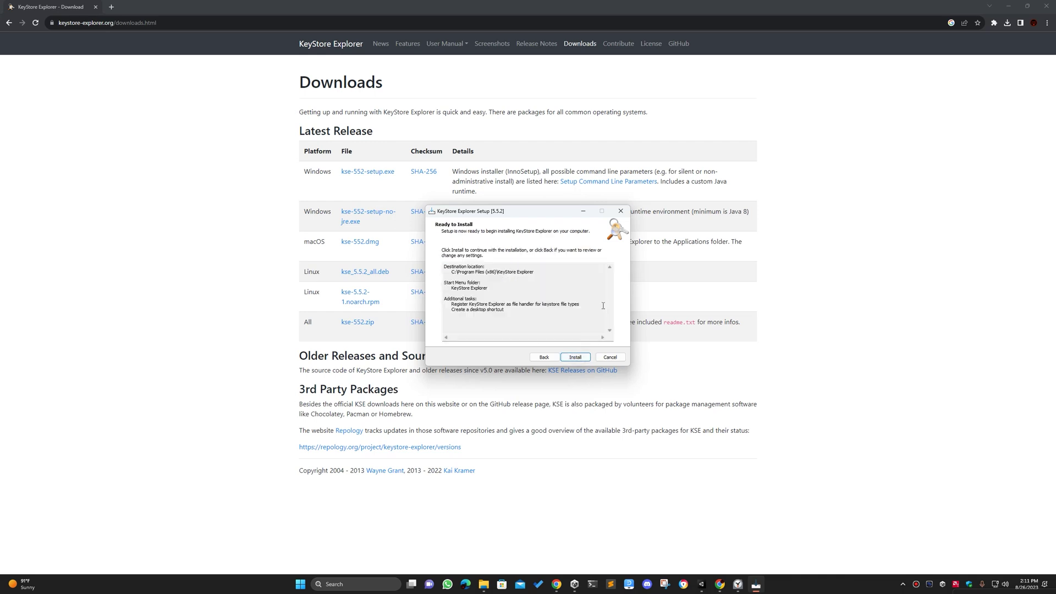
{"action": "left_click", "coordinate": [574, 358]}
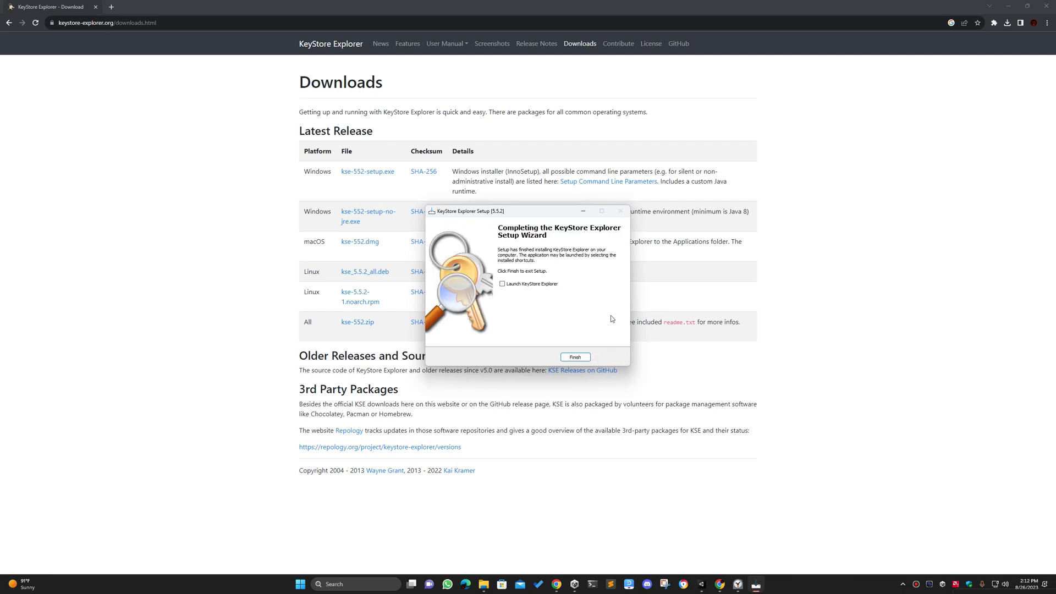
{"action": "left_click", "coordinate": [573, 358]}
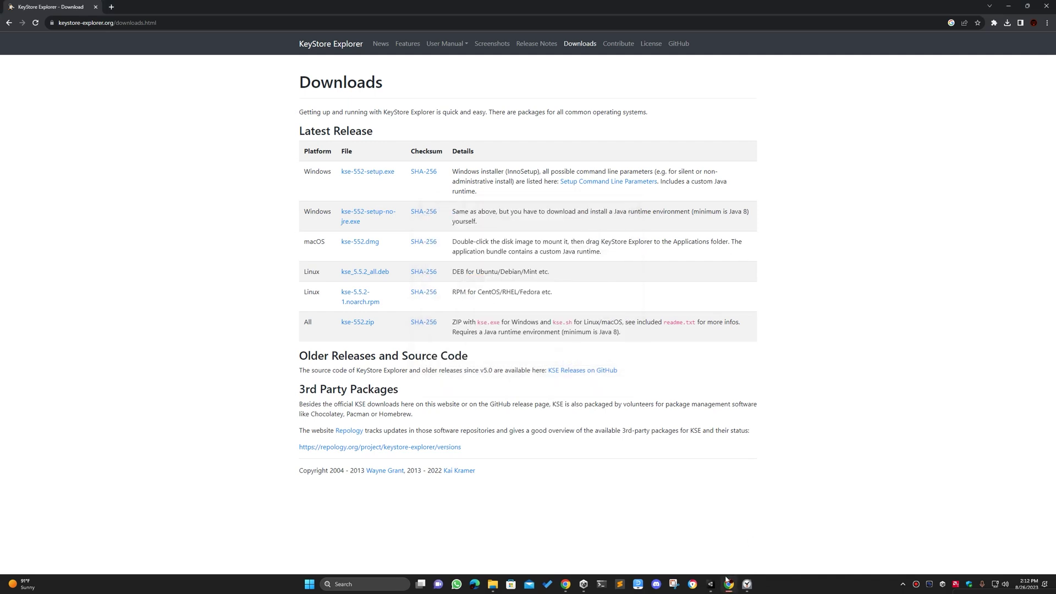
Step: Switch back to Unity and start creating a new keystore in the Keystore Manager
{"action": "left_click", "coordinate": [710, 584]}
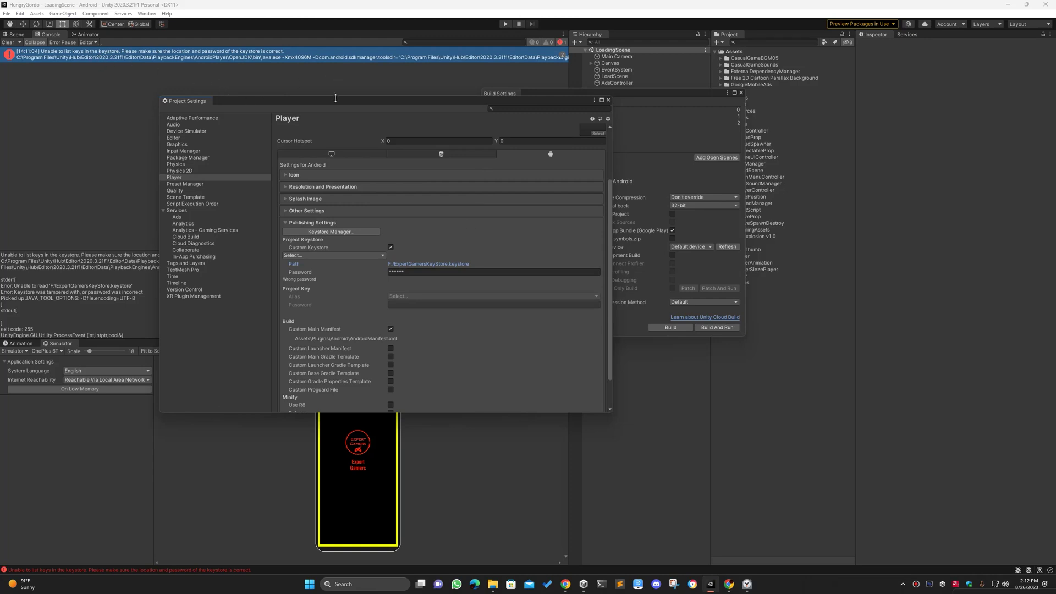
{"action": "left_click_drag", "start_coordinate": [339, 104], "coordinate": [329, 101]}
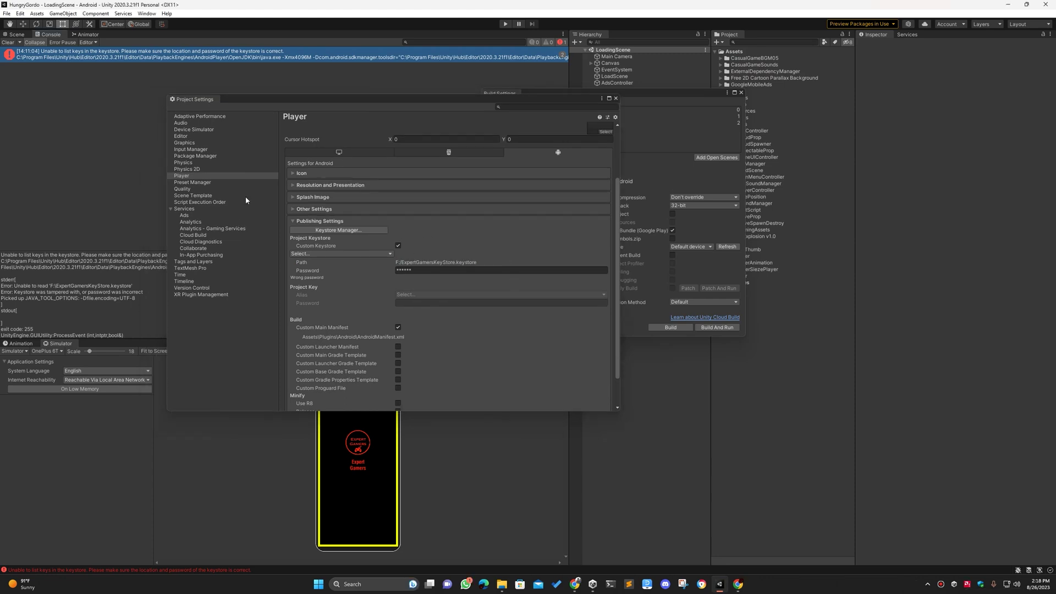
{"action": "left_click", "coordinate": [348, 231]}
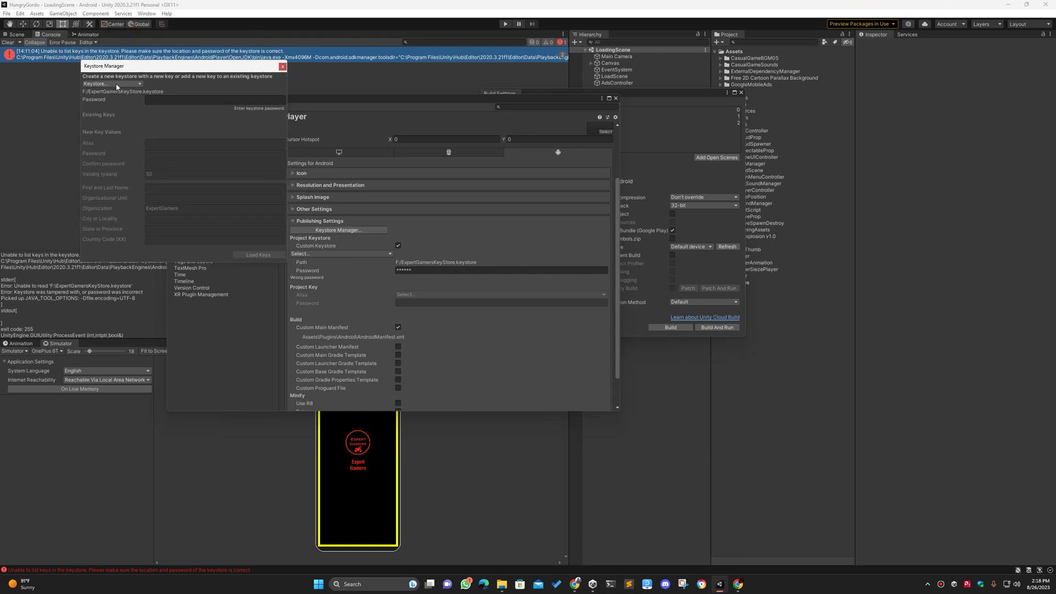
{"action": "left_click", "coordinate": [117, 85]}
{"action": "mouse_move", "coordinate": [120, 94]}
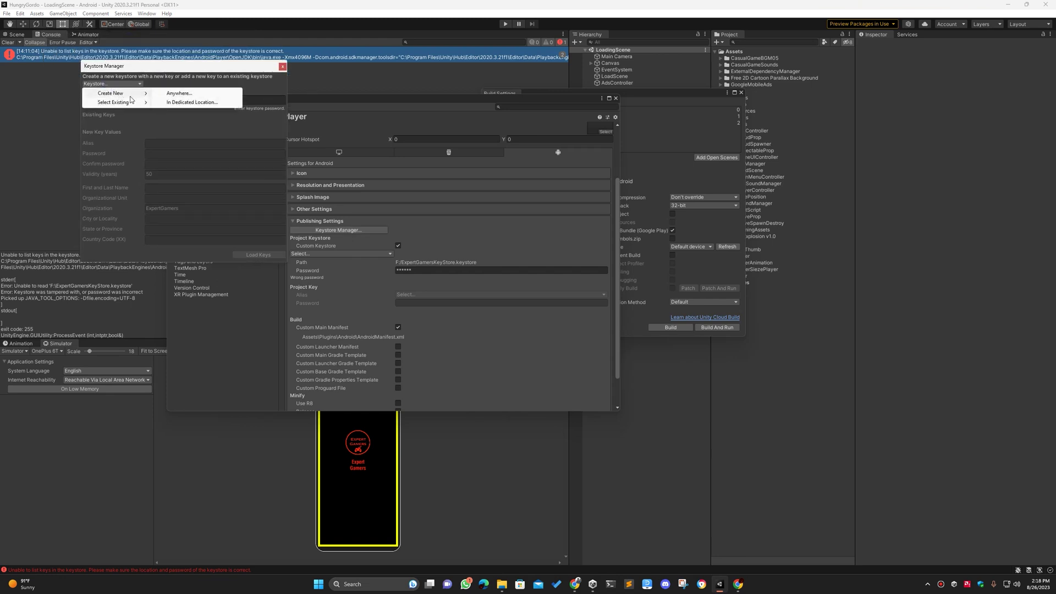
{"action": "left_click", "coordinate": [172, 102]}
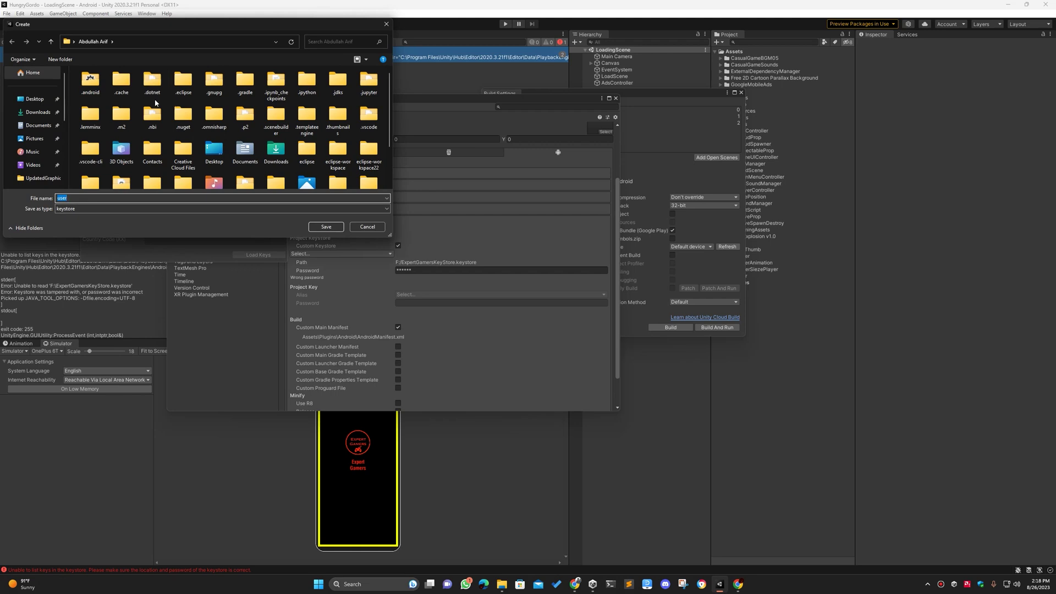
Step: Save the new keystore file as TheNewKeyStore on the E: drive
{"action": "scroll", "coordinate": [35, 165], "scroll_direction": "down", "scroll_amount": 2}
{"action": "scroll", "coordinate": [36, 181], "scroll_direction": "down", "scroll_amount": 1}
{"action": "left_click", "coordinate": [40, 178]}
{"action": "scroll", "coordinate": [122, 188], "scroll_direction": "down", "scroll_amount": 5}
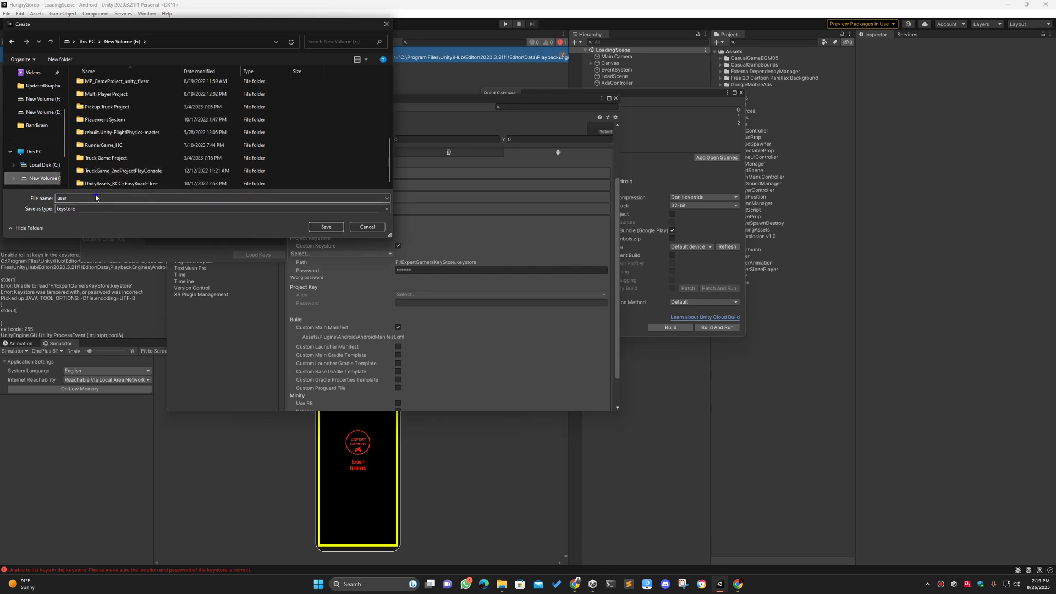
{"action": "double_click", "coordinate": [96, 198]}
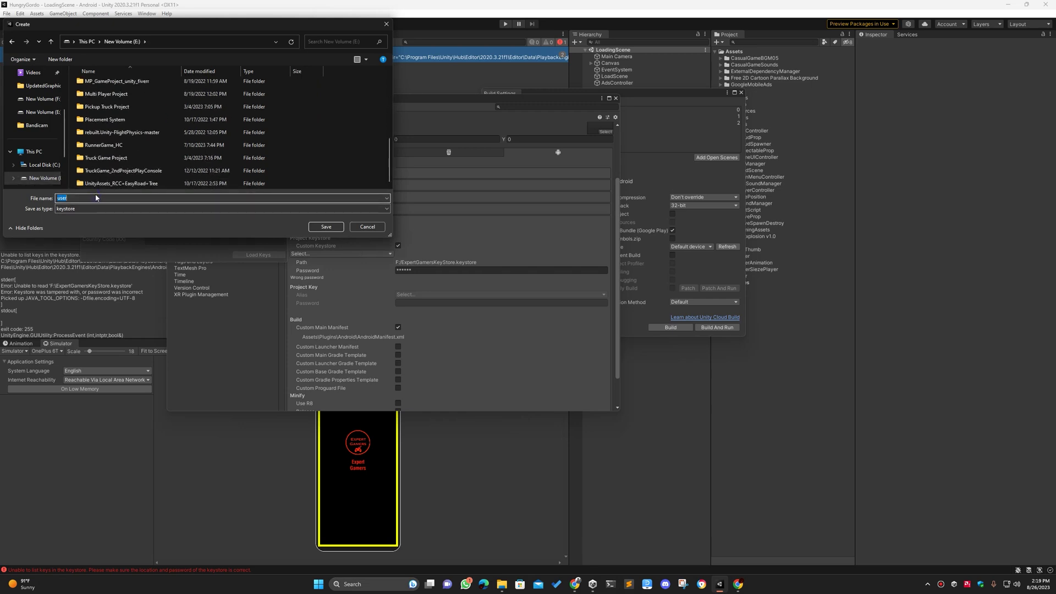
{"action": "type", "text": "TheNewKetStore"}
{"action": "left_click", "coordinate": [81, 198]}
{"action": "key", "text": "BackSpace"}
{"action": "type", "text": "yStore"}
{"action": "left_click", "coordinate": [329, 227]}
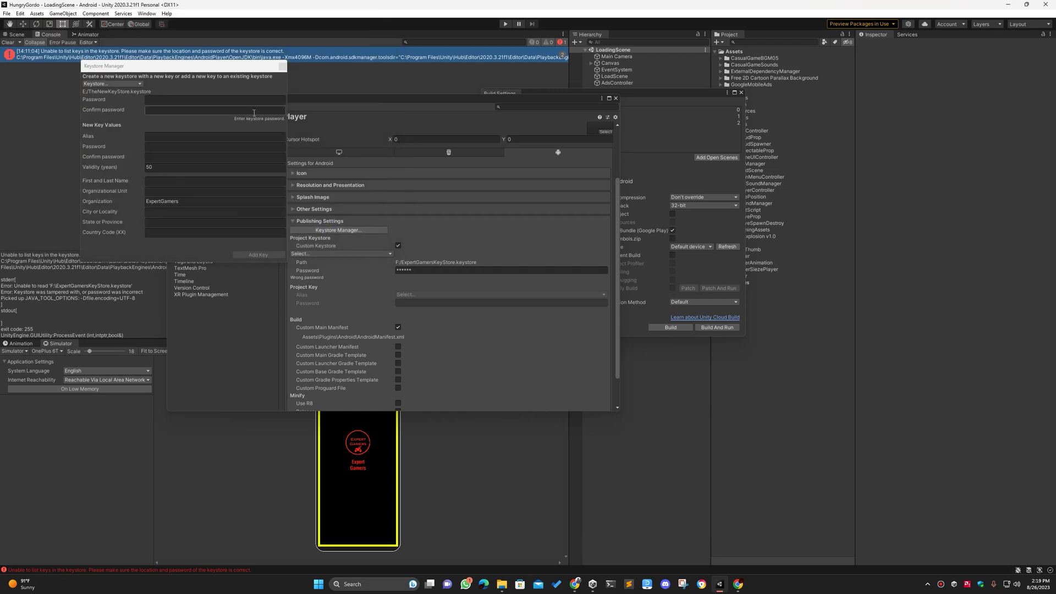
Step: Add a key with alias gamer, entering the keystore and key passwords and the owner details, and set both as the project keystore and key
{"action": "left_click", "coordinate": [170, 100]}
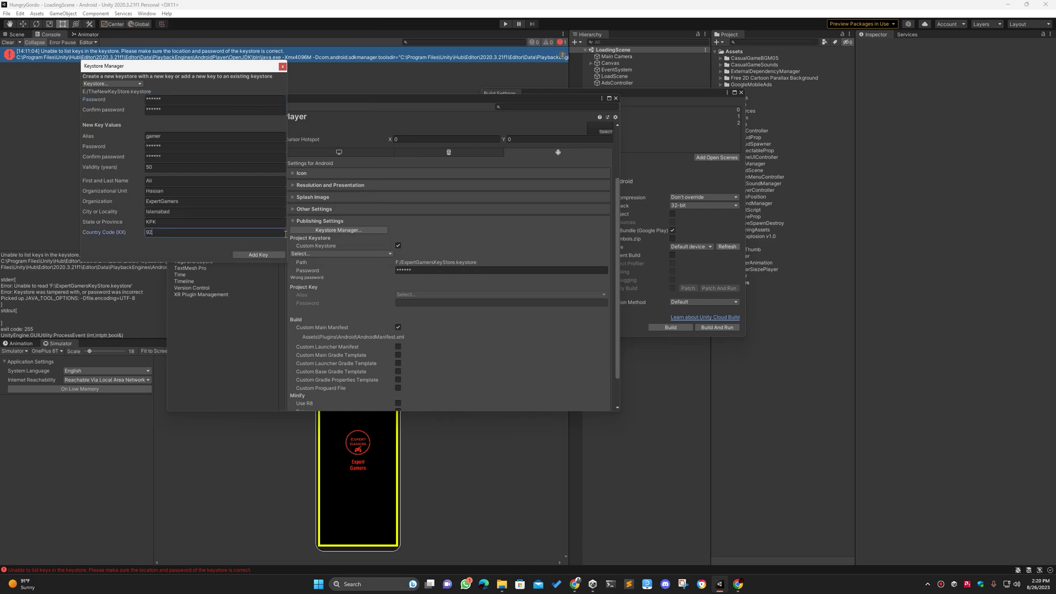
{"action": "left_click_drag", "start_coordinate": [175, 69], "coordinate": [185, 75]}
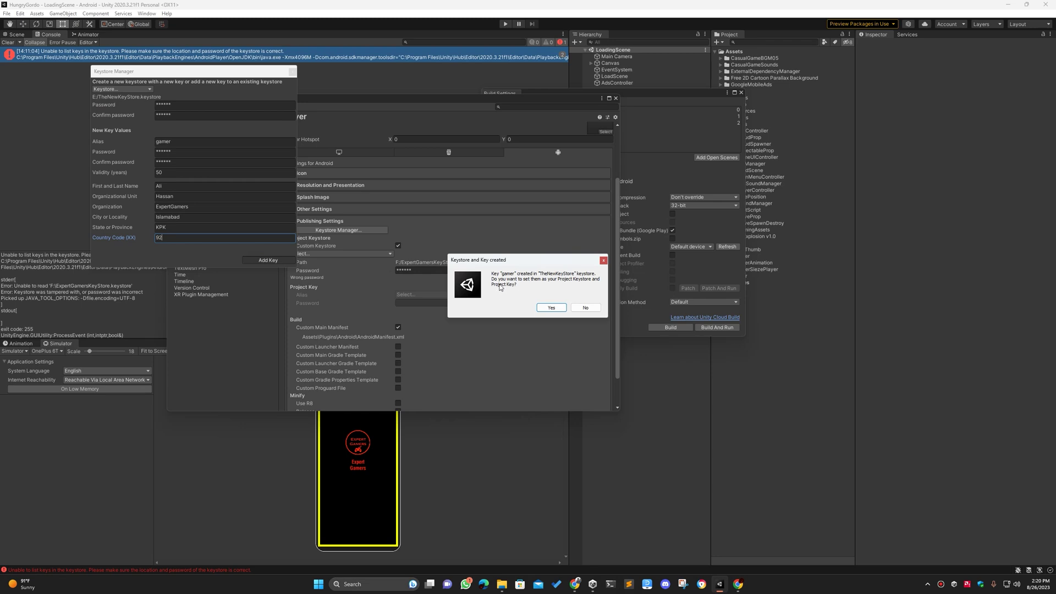
{"action": "left_click_drag", "start_coordinate": [530, 258], "coordinate": [526, 251]}
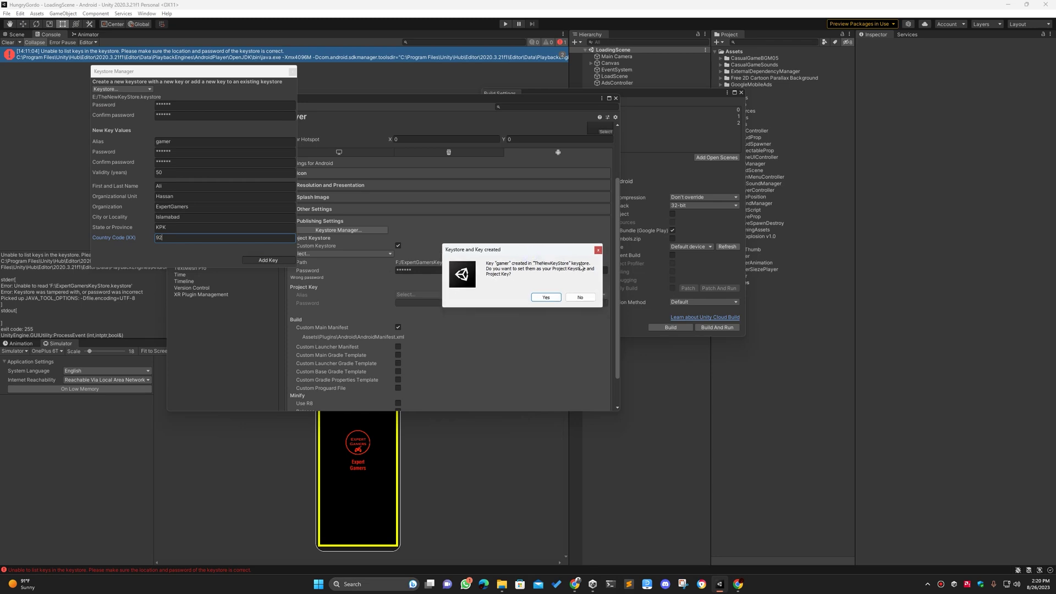
{"action": "left_click", "coordinate": [546, 298]}
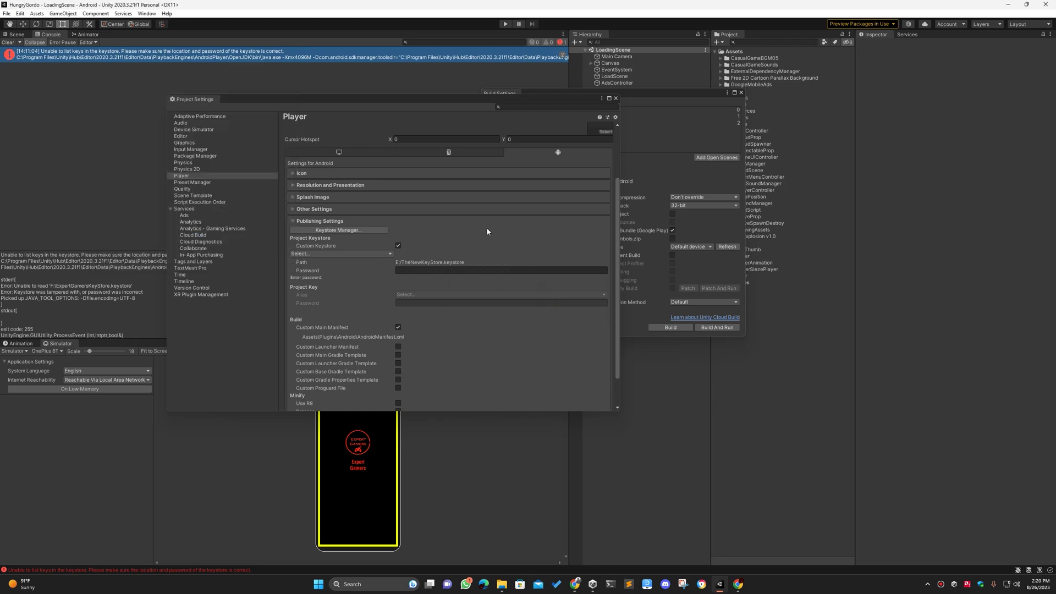
Step: Switch to File Explorer and open the TheNewKeyStore file from the E: drive in KeyStore Explorer
{"action": "left_click", "coordinate": [502, 584]}
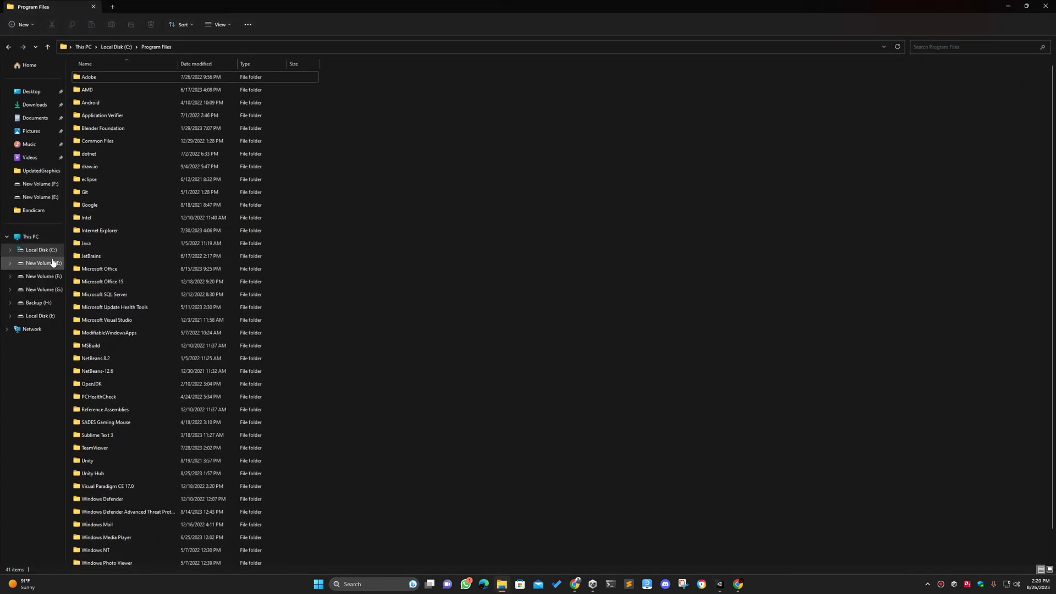
{"action": "left_click", "coordinate": [55, 263]}
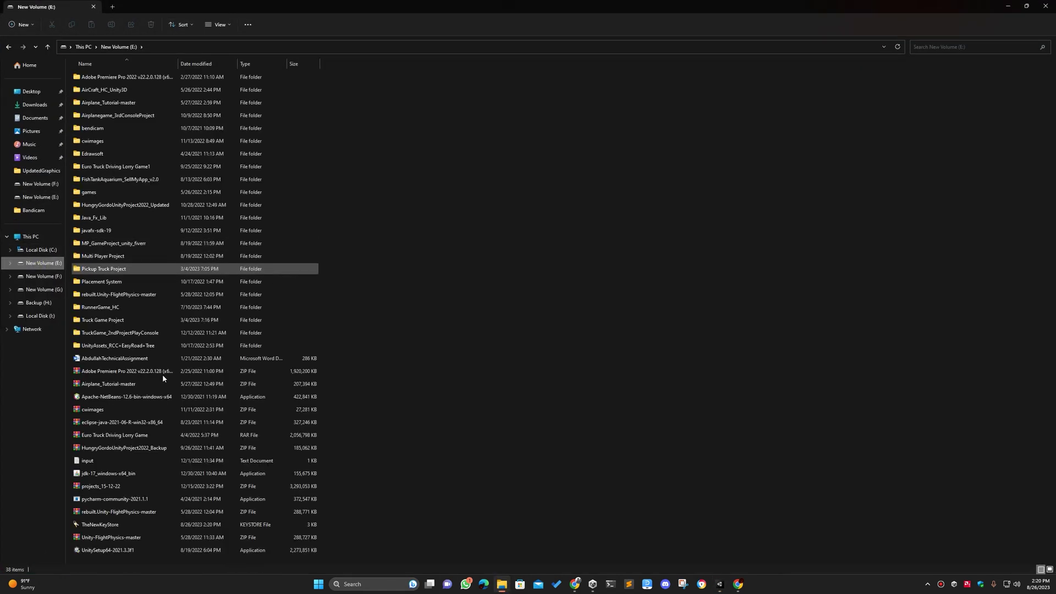
{"action": "left_click", "coordinate": [110, 525]}
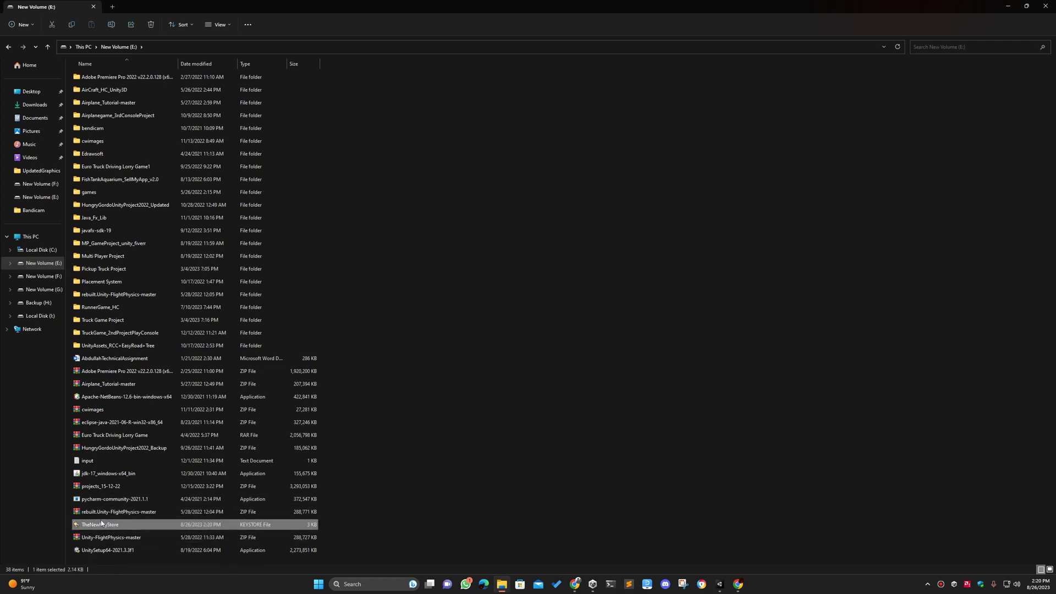
{"action": "double_click", "coordinate": [95, 524]}
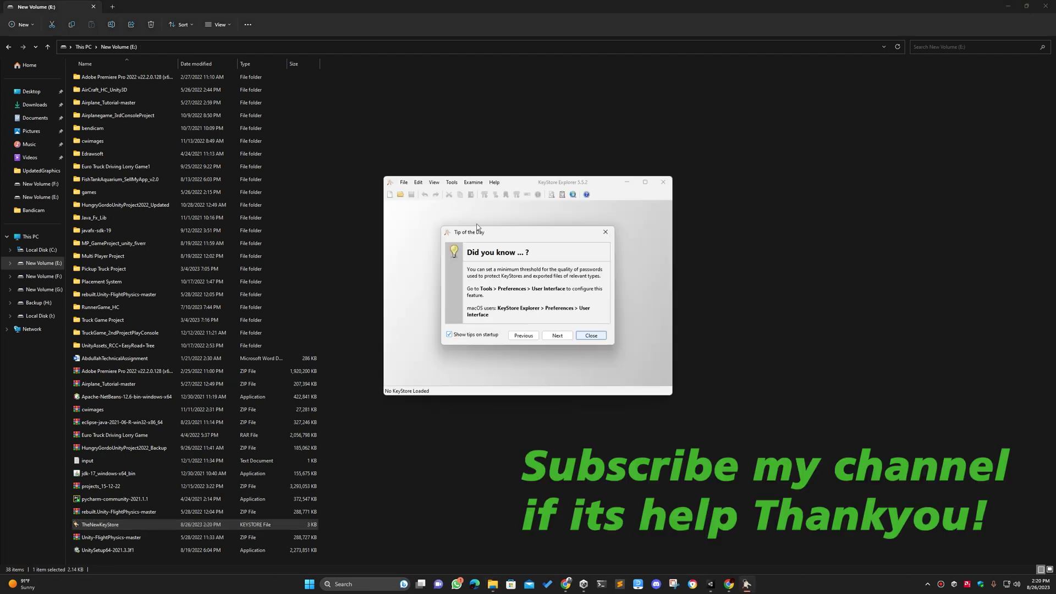
Step: Dismiss the Tip of the Day and unlock TheNewKeyStore with the keystore password
{"action": "left_click_drag", "start_coordinate": [516, 234], "coordinate": [530, 239]}
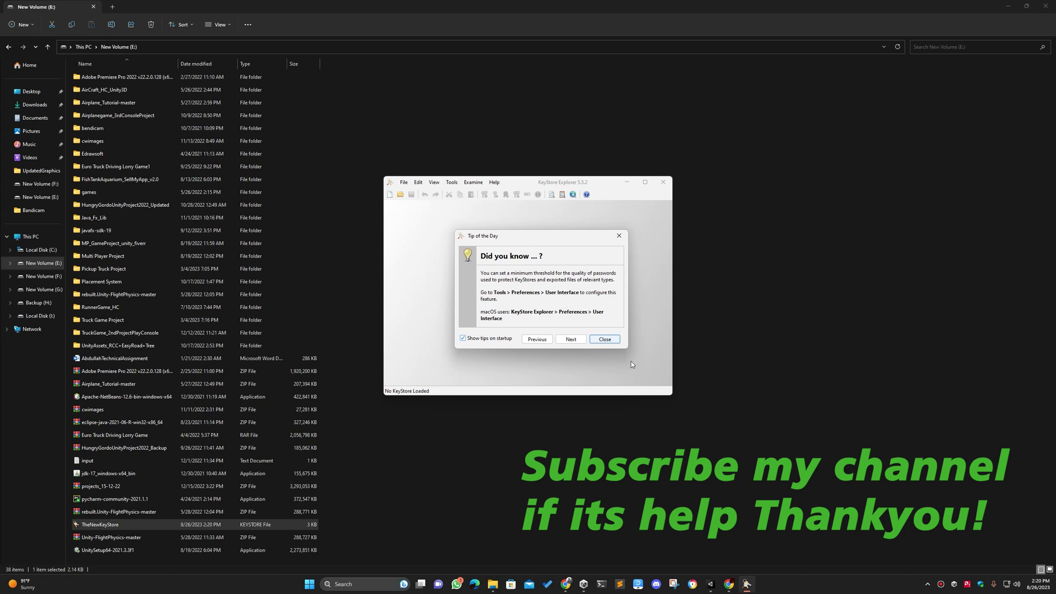
{"action": "left_click", "coordinate": [603, 340]}
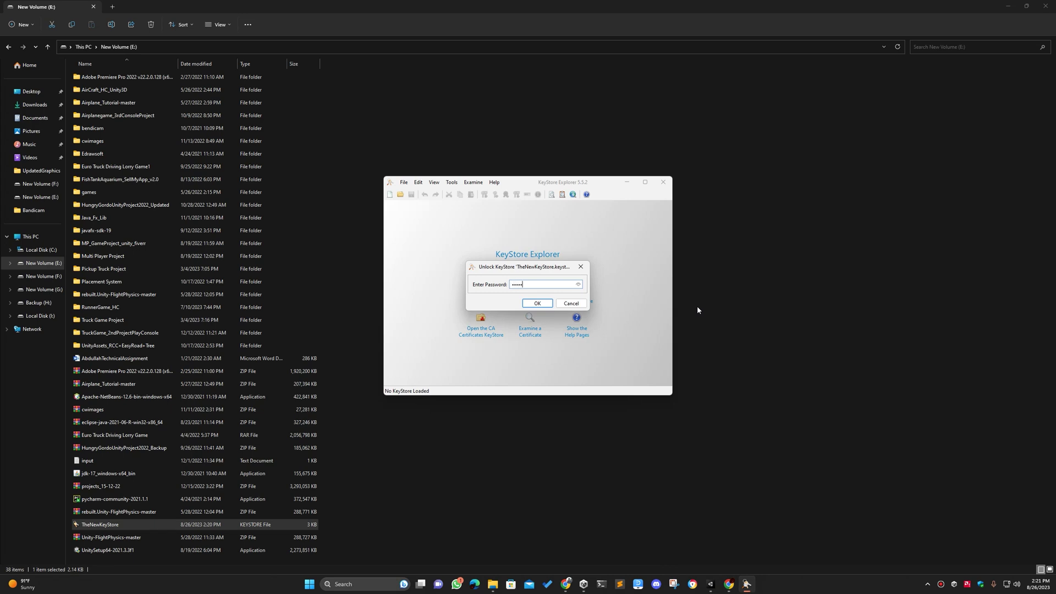
{"action": "key", "text": "Return"}
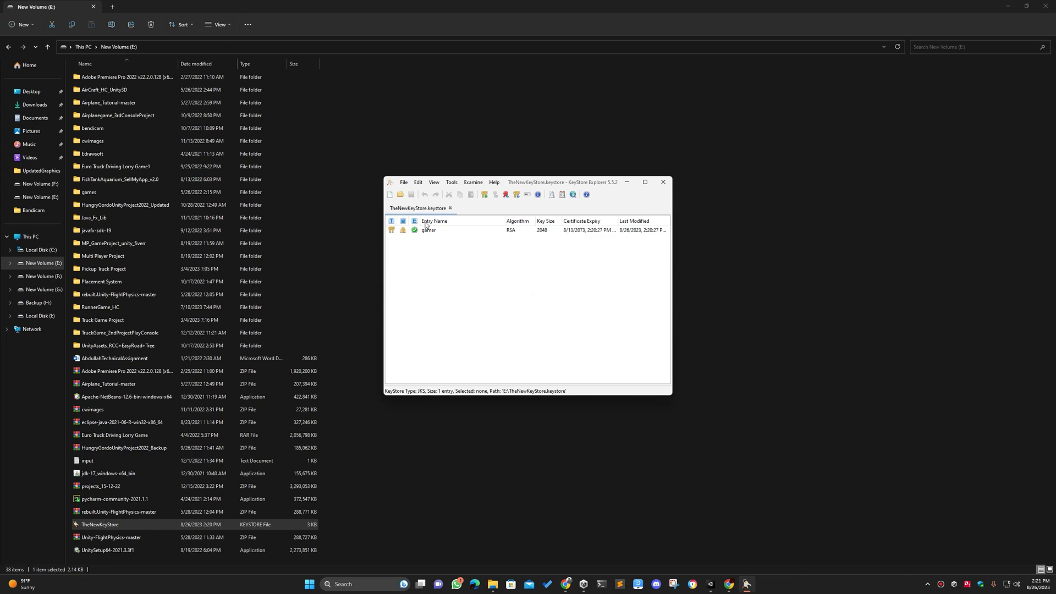
Step: Open the certificate details of the gamer entry, display its PEM and start exporting it
{"action": "double_click", "coordinate": [447, 229]}
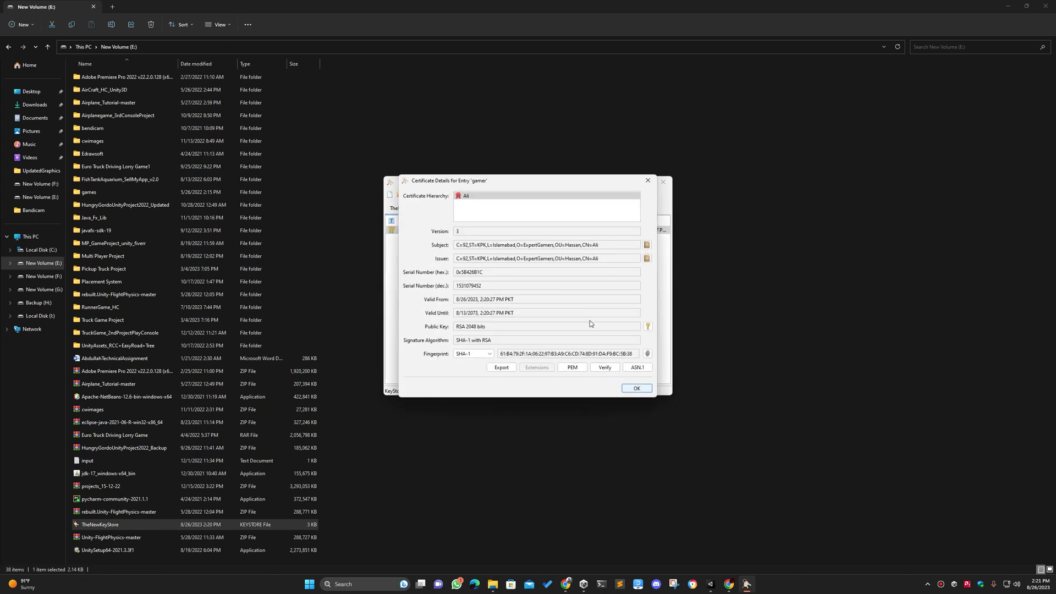
{"action": "left_click", "coordinate": [581, 367]}
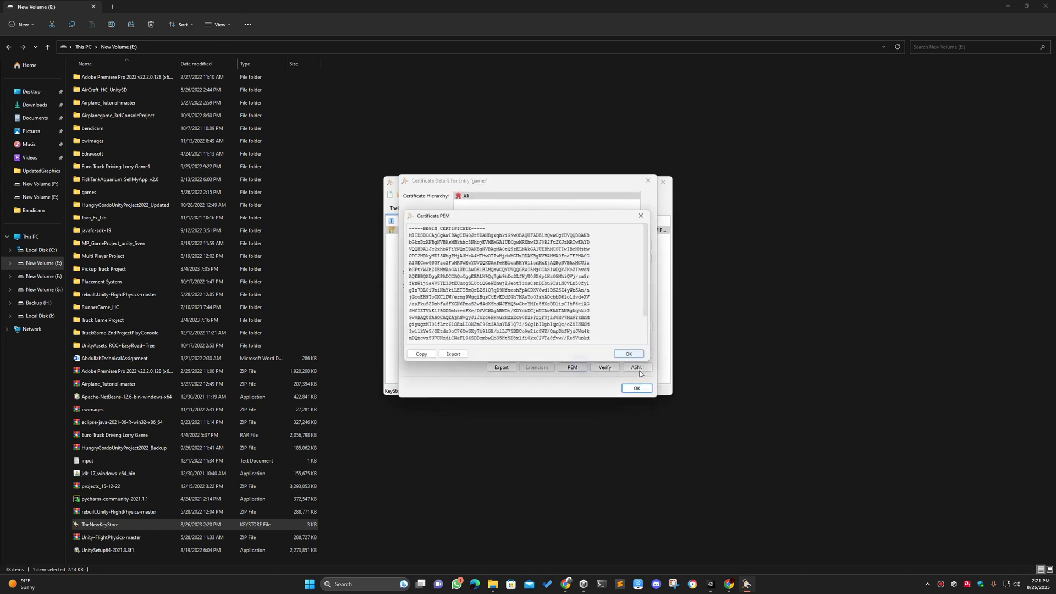
{"action": "left_click", "coordinate": [452, 356]}
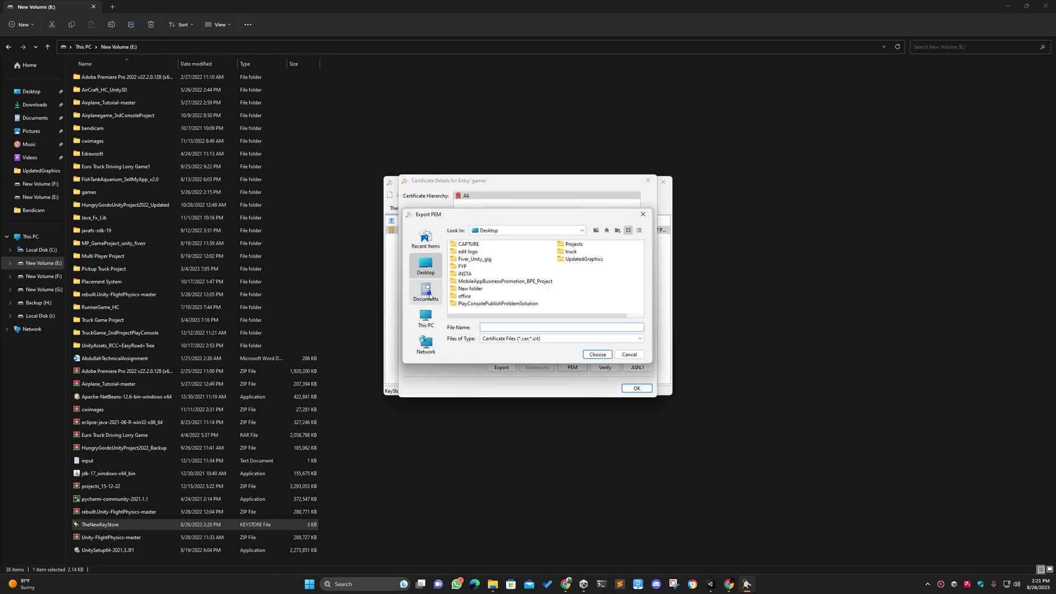
Step: Export the PEM certificate to the Desktop under the name newKeyStorePEM with One added to it, and dismiss the export message
{"action": "left_click", "coordinate": [431, 269]}
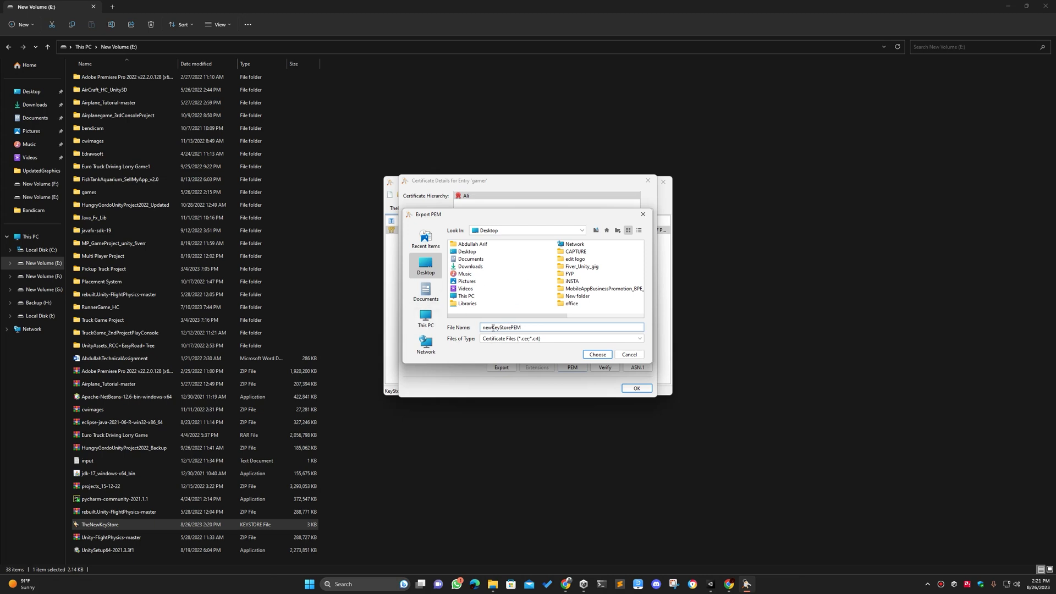
{"action": "type", "text": "One"}
{"action": "left_click", "coordinate": [543, 325]}
{"action": "left_click", "coordinate": [598, 356]}
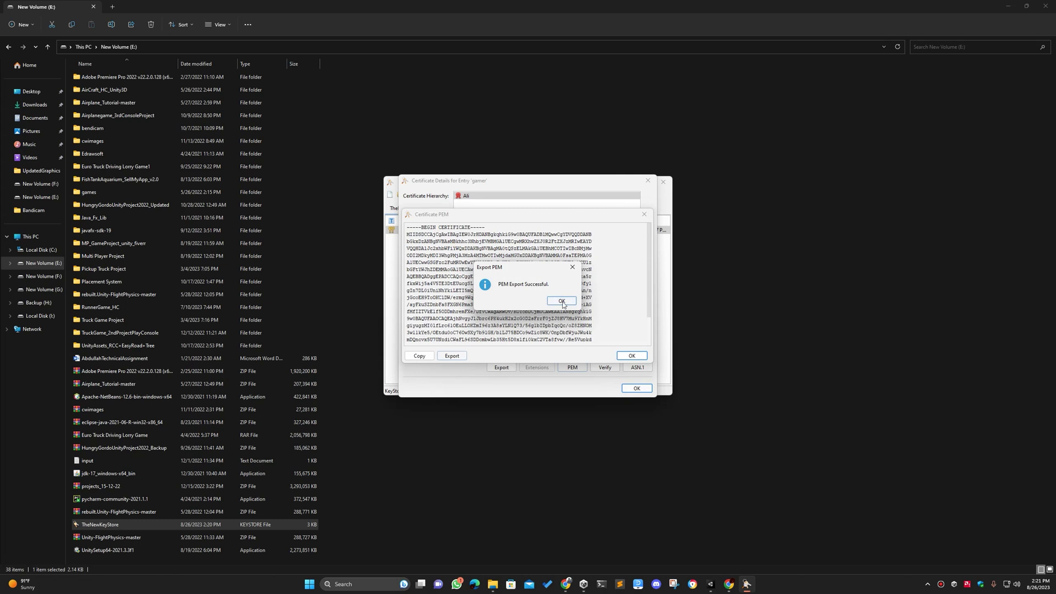
{"action": "left_click", "coordinate": [561, 301]}
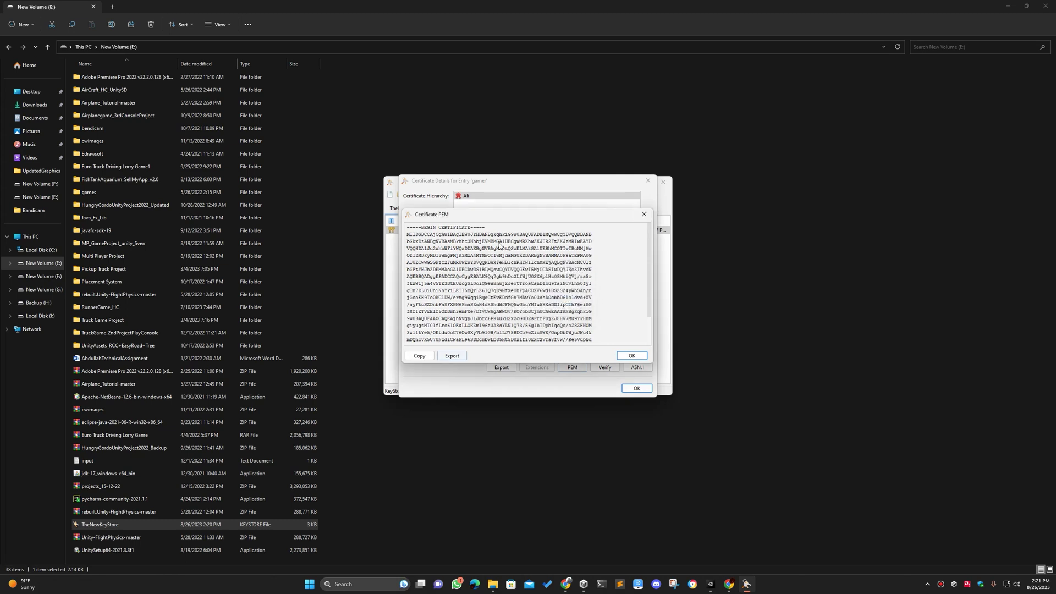
Step: Switch to Chrome, open Play Console in a new tab and go to the App signing page of Jump Hordor 2D
{"action": "left_click", "coordinate": [736, 587]}
{"action": "key", "text": "ctrl+t"}
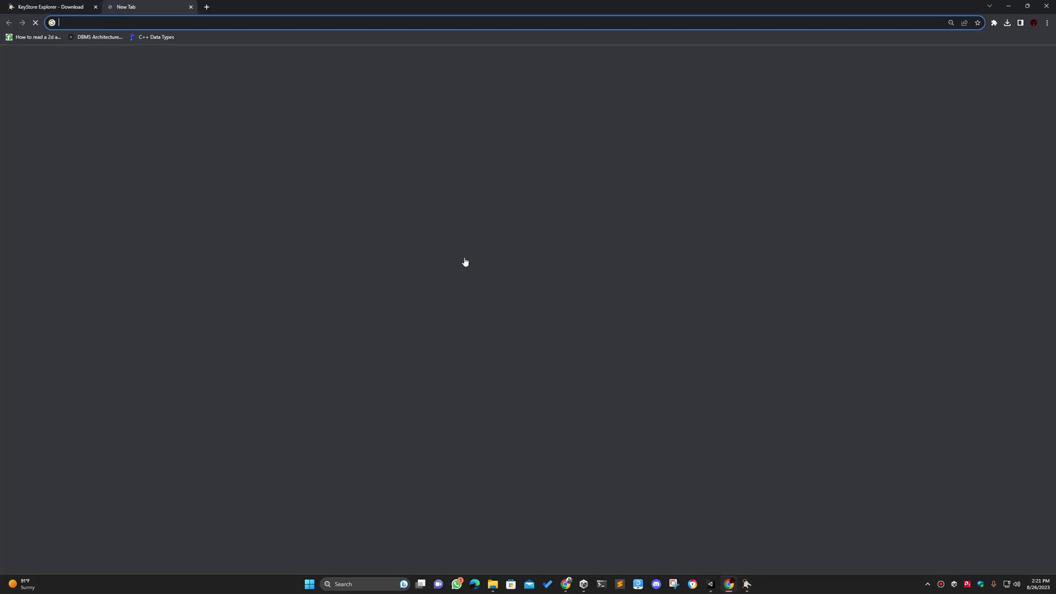
{"action": "left_click", "coordinate": [444, 182]}
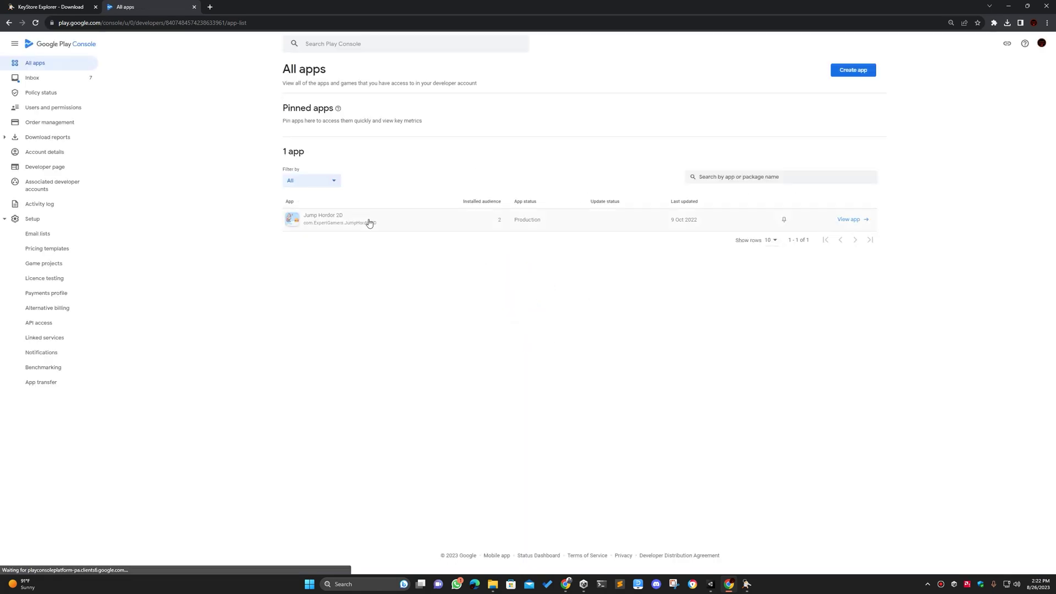
{"action": "left_click", "coordinate": [369, 222]}
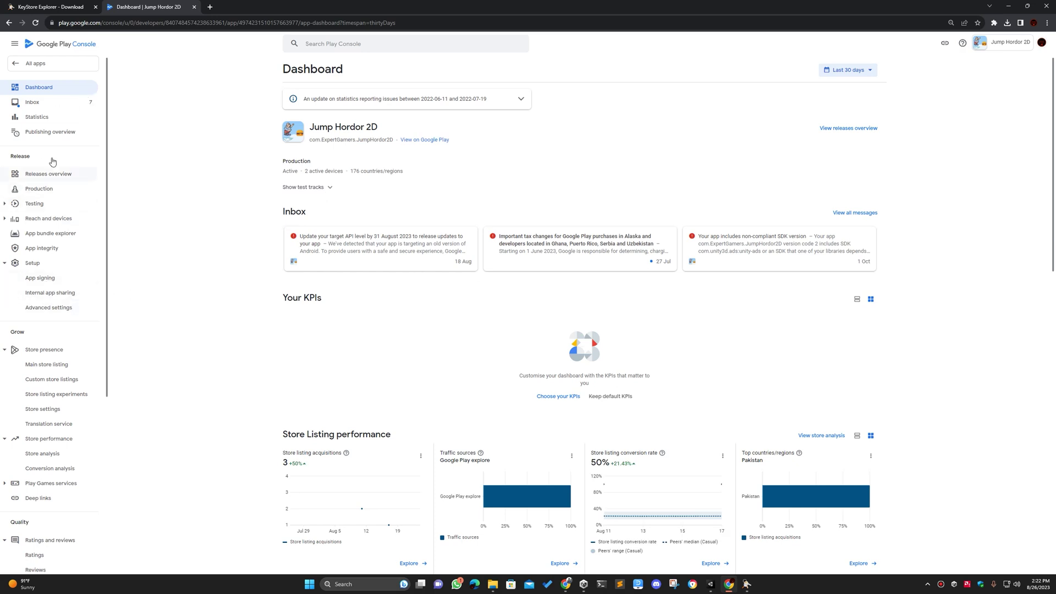
{"action": "left_click", "coordinate": [41, 278]}
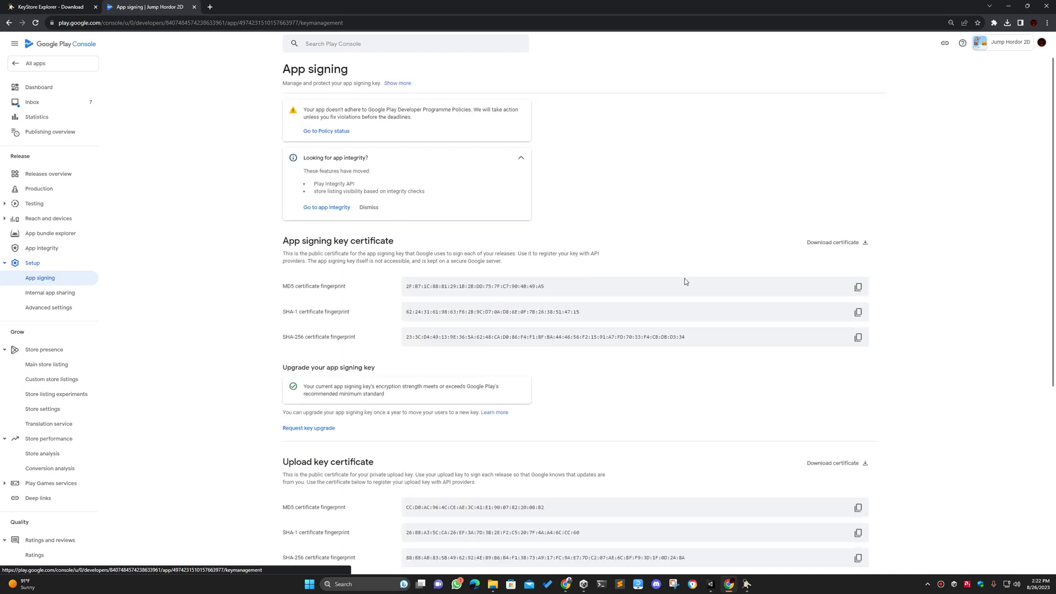
Step: Examine the key certificates and the note under Upgrade your app signing key on the App signing page
{"action": "scroll", "coordinate": [685, 282], "scroll_direction": "down", "scroll_amount": 2}
{"action": "left_click_drag", "start_coordinate": [290, 277], "coordinate": [674, 296]}
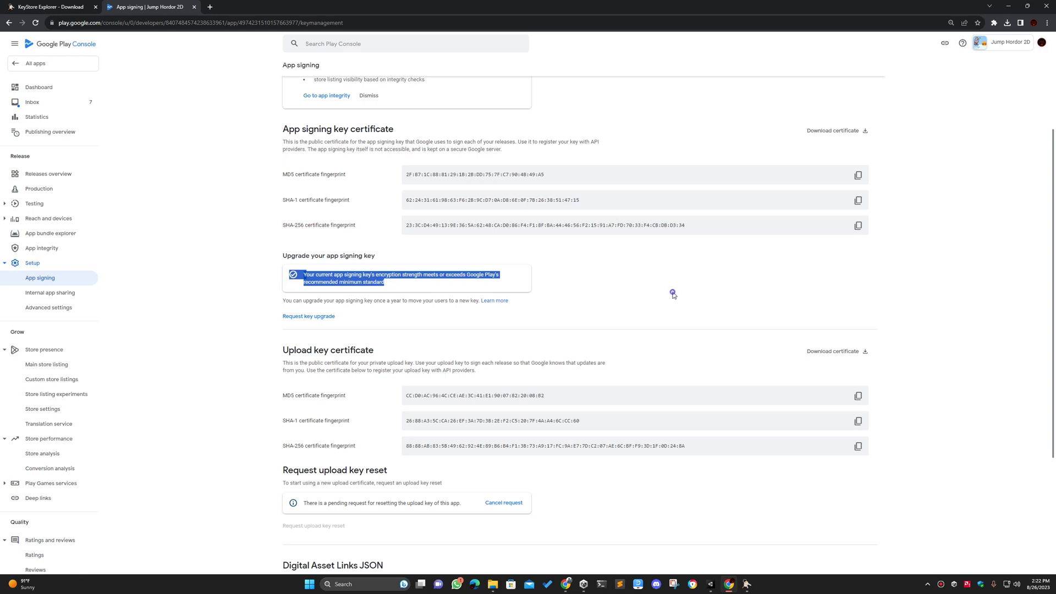
{"action": "left_click", "coordinate": [672, 295]}
{"action": "scroll", "coordinate": [601, 283], "scroll_direction": "down", "scroll_amount": 1}
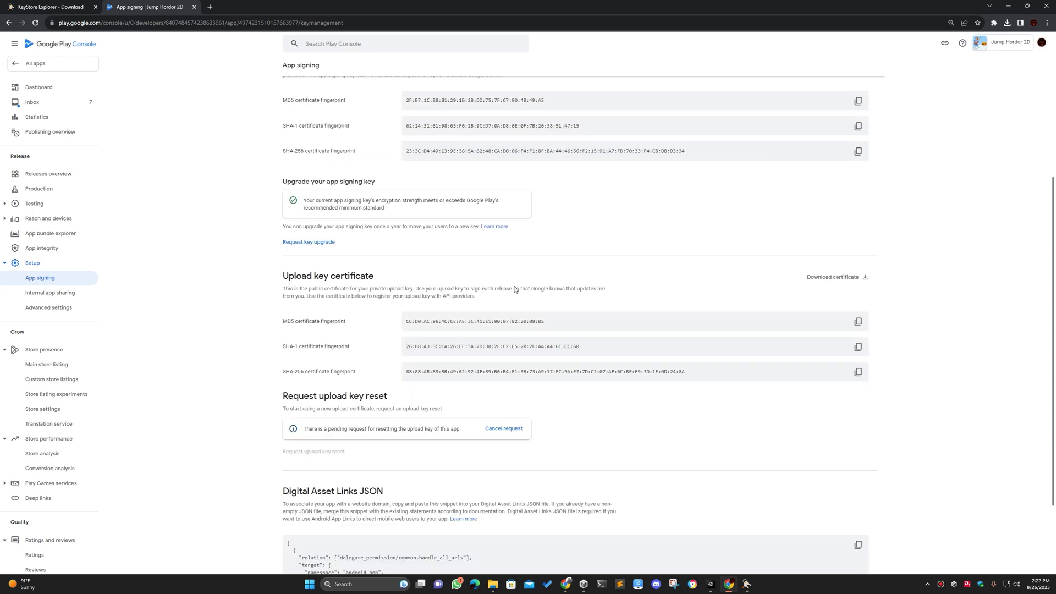
{"action": "scroll", "coordinate": [292, 242], "scroll_direction": "up", "scroll_amount": 1}
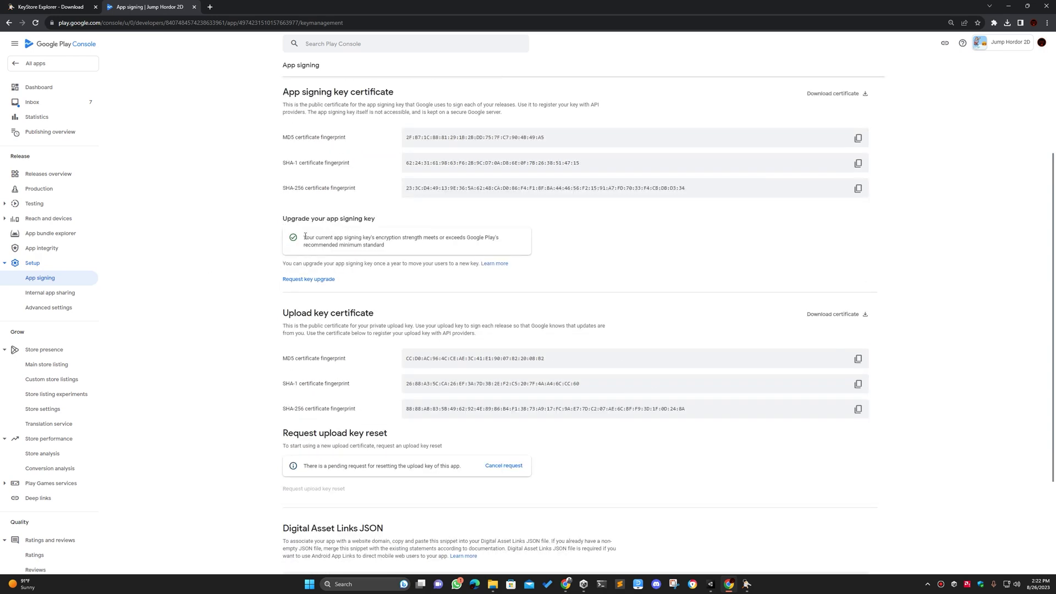
{"action": "left_click_drag", "start_coordinate": [305, 237], "coordinate": [388, 246]}
{"action": "left_click", "coordinate": [594, 256]}
Step: View the app signing key upgrade options, close them without upgrading, and read the Request upload key reset section
{"action": "left_click", "coordinate": [313, 279]}
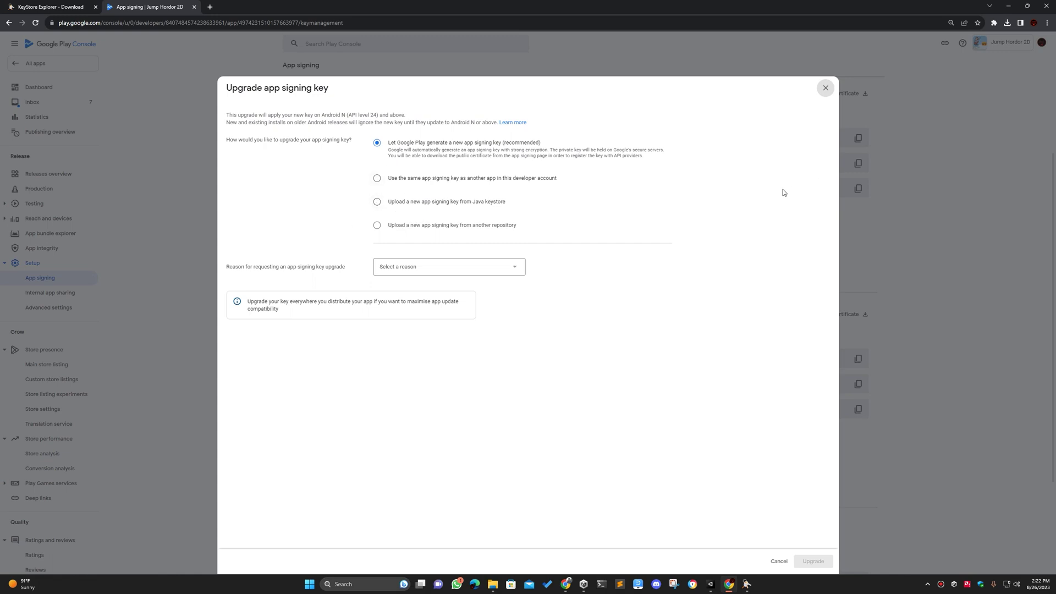
{"action": "key", "text": "Escape"}
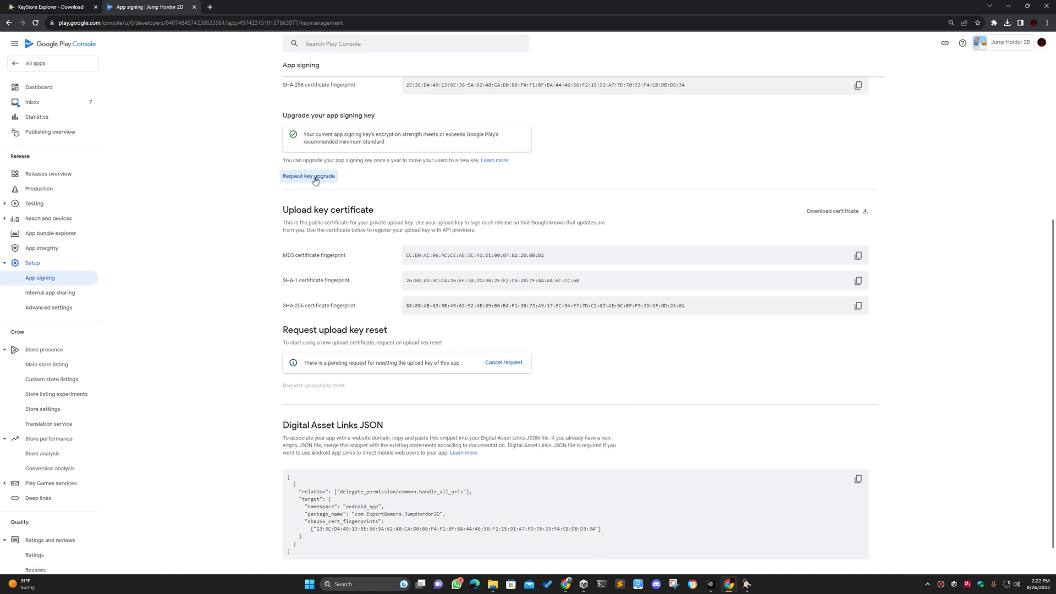
{"action": "scroll", "coordinate": [429, 389], "scroll_direction": "down", "scroll_amount": 1}
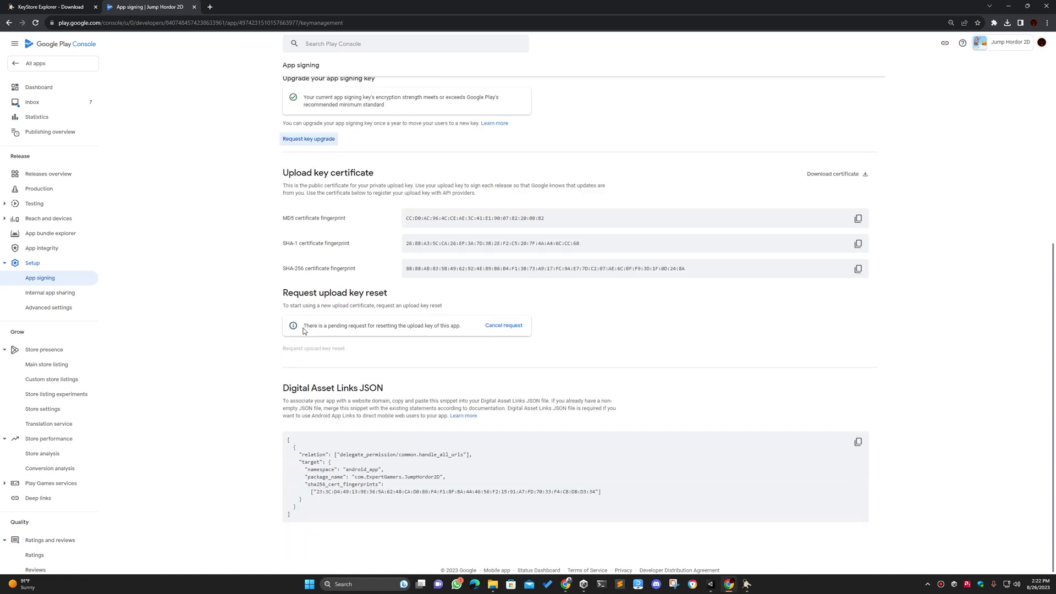
{"action": "left_click_drag", "start_coordinate": [303, 328], "coordinate": [463, 329]}
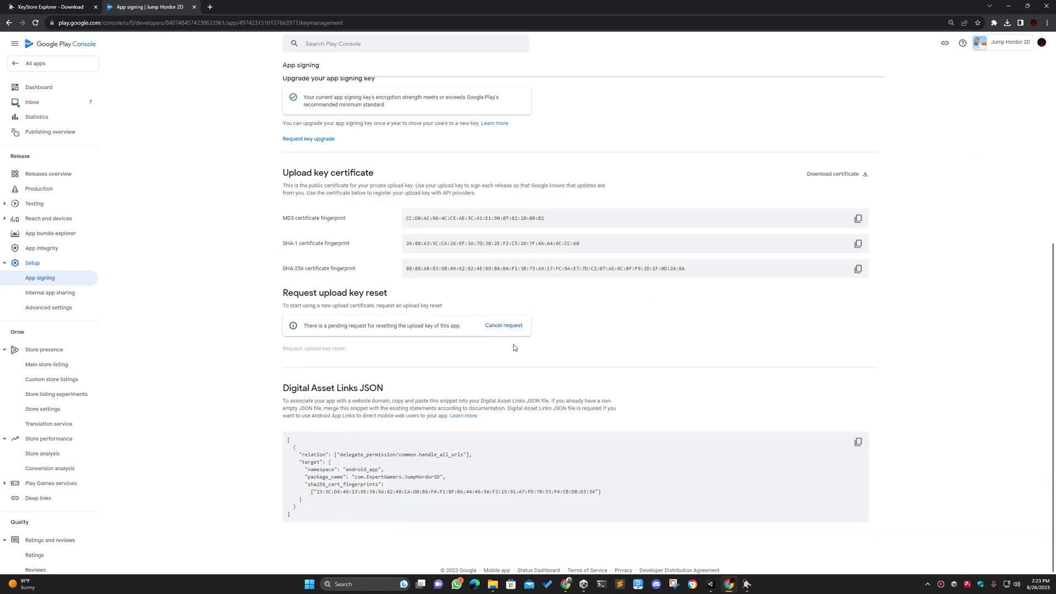
Step: Open Gmail in a new tab and read the Google Play Console email about the upload key reset request
{"action": "left_click", "coordinate": [210, 7]}
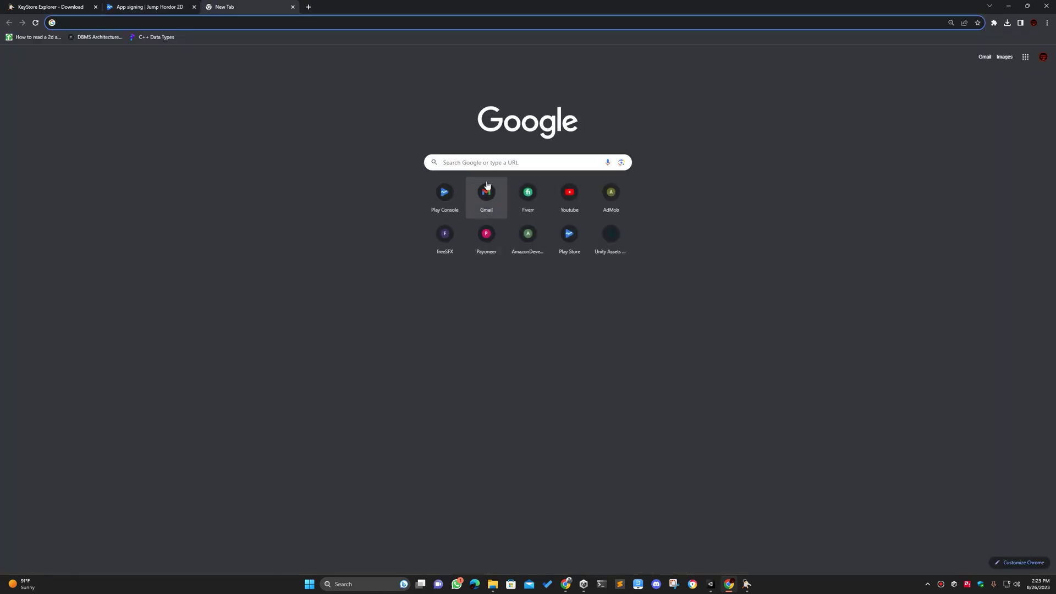
{"action": "left_click", "coordinate": [486, 192]}
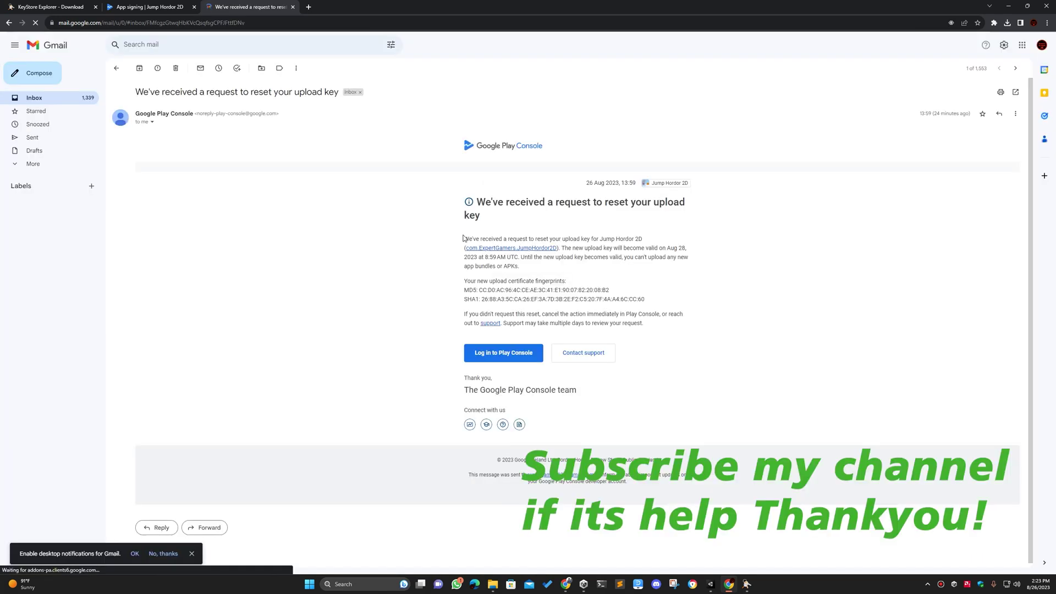
{"action": "left_click_drag", "start_coordinate": [464, 239], "coordinate": [675, 326]}
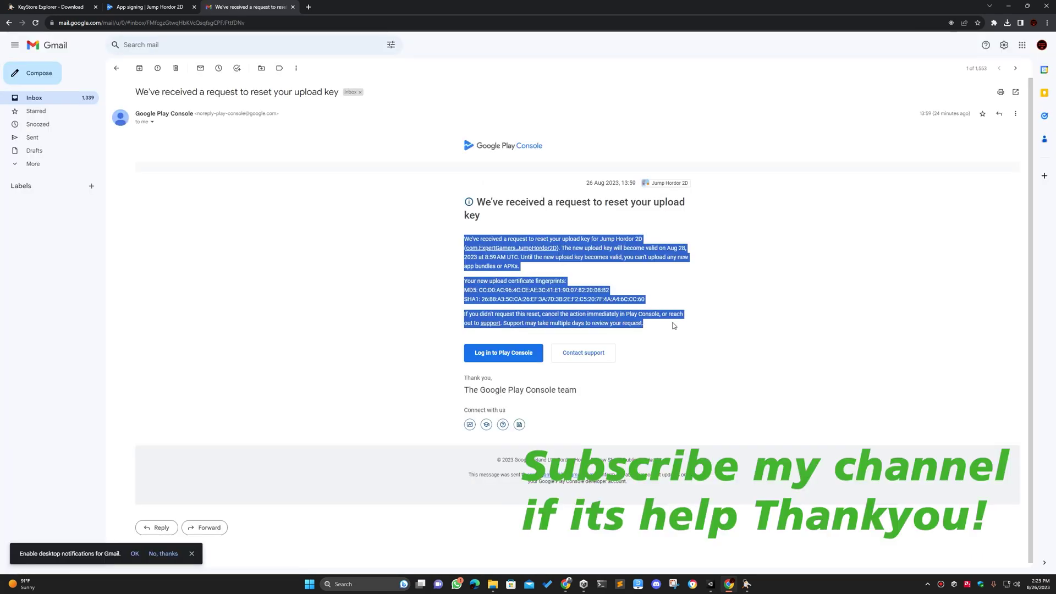